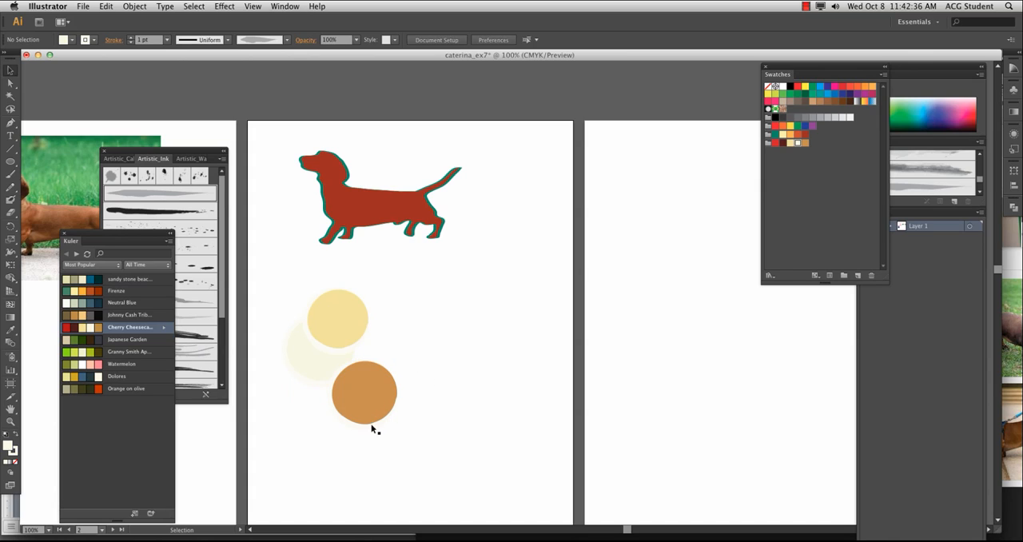
Recolour the dachshund's green palette swatch to blue by lowering its yellow to 24%, with the preview on
left_click(365, 212)
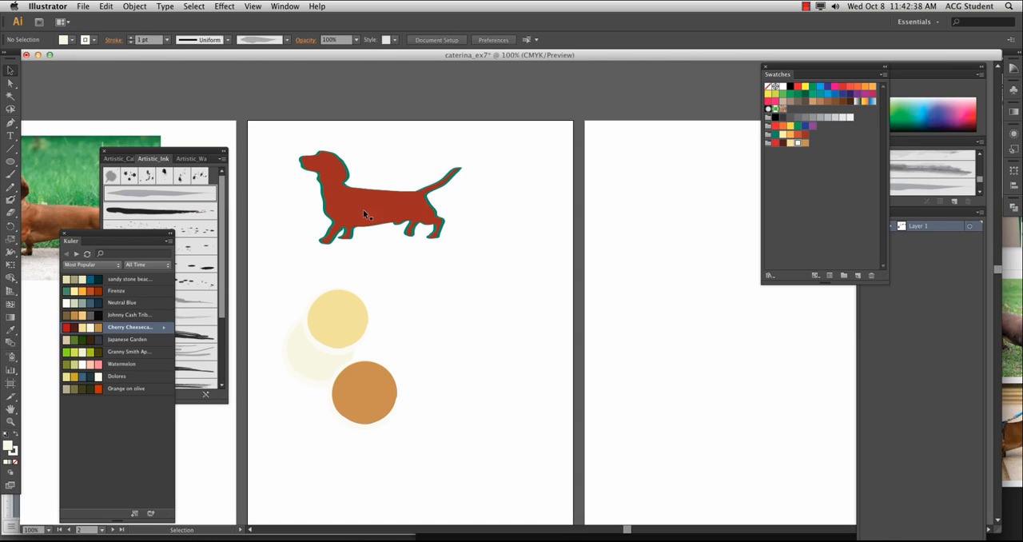
double_click(774, 135)
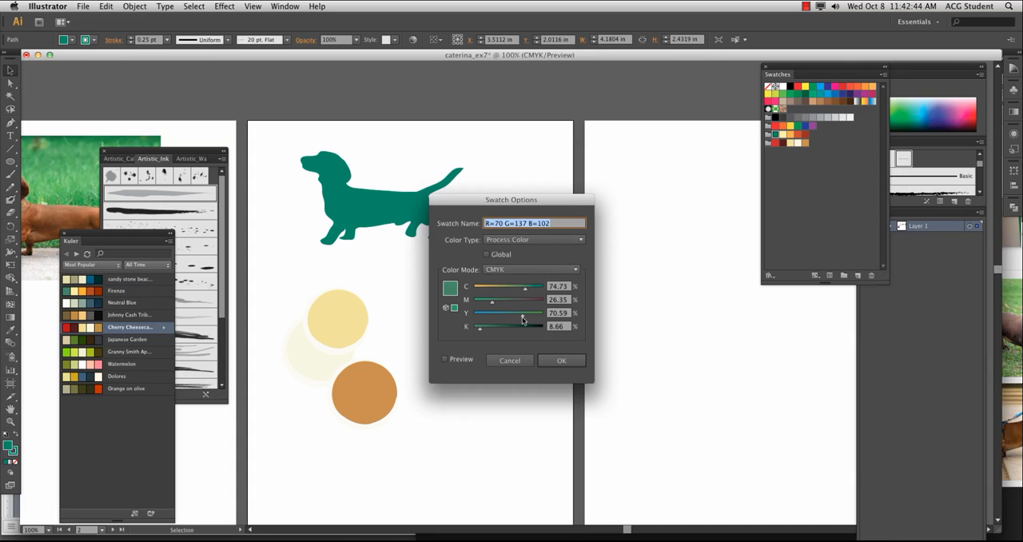
left_click_drag(521, 318, 491, 316)
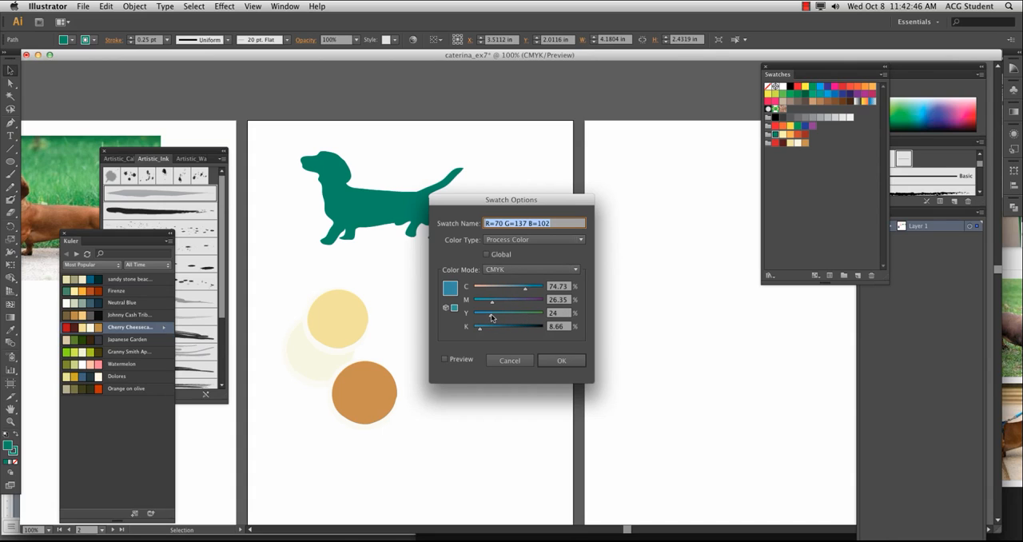
left_click(445, 360)
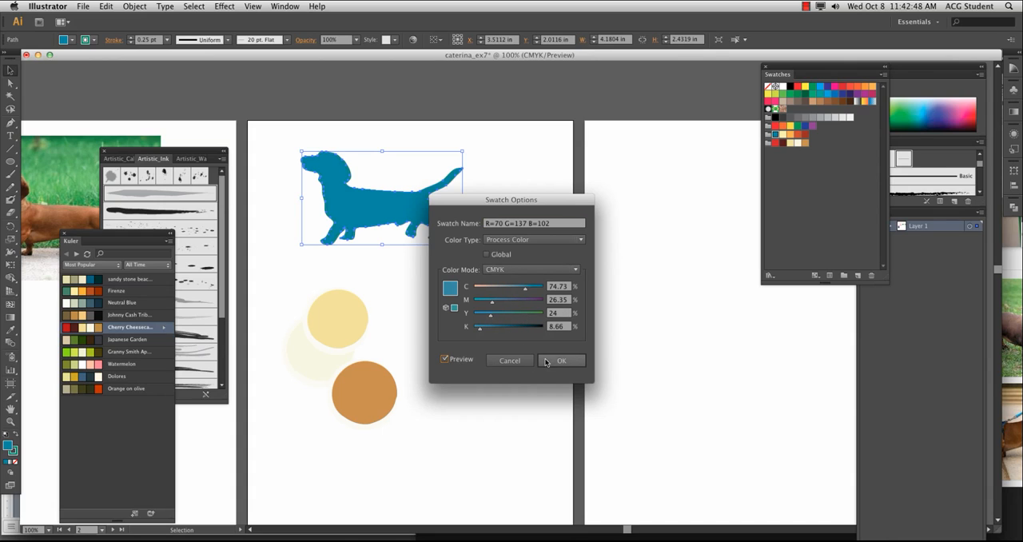
left_click(553, 364)
left_click(497, 314)
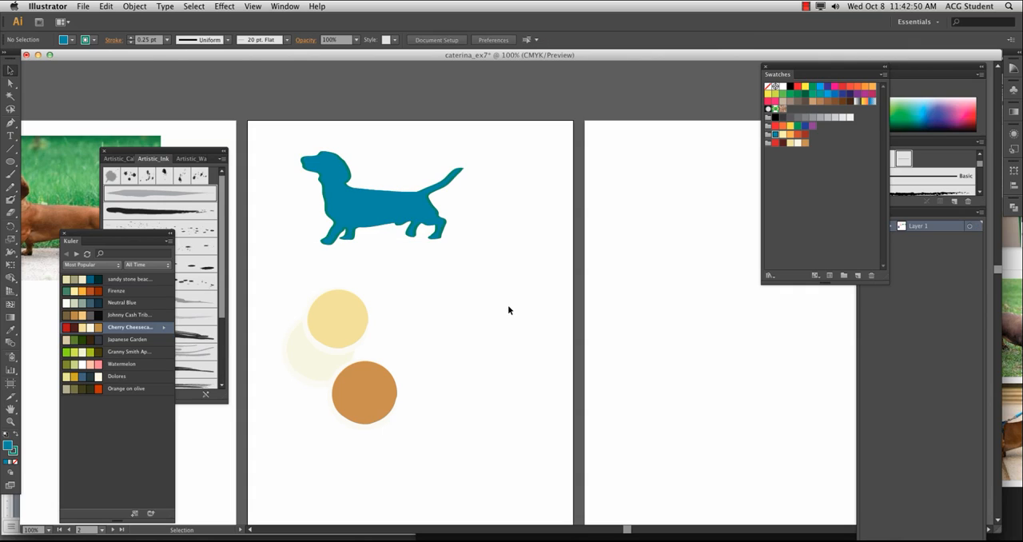
Give the dachshund the palette's brick-red swatch as its fill and keep the blue on its outline
left_click(12, 450)
left_click(805, 134)
left_click(16, 436)
left_click(334, 220)
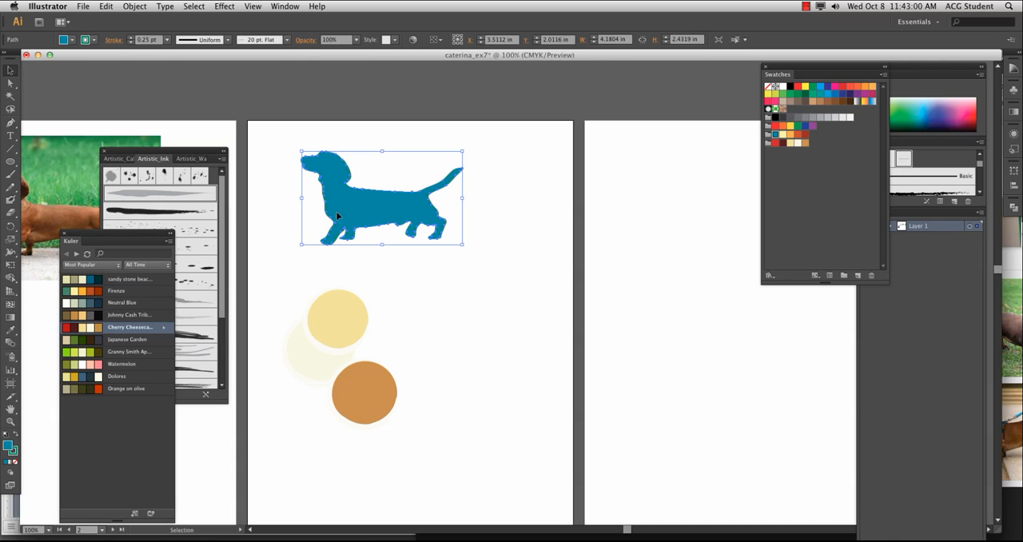
left_click(16, 436)
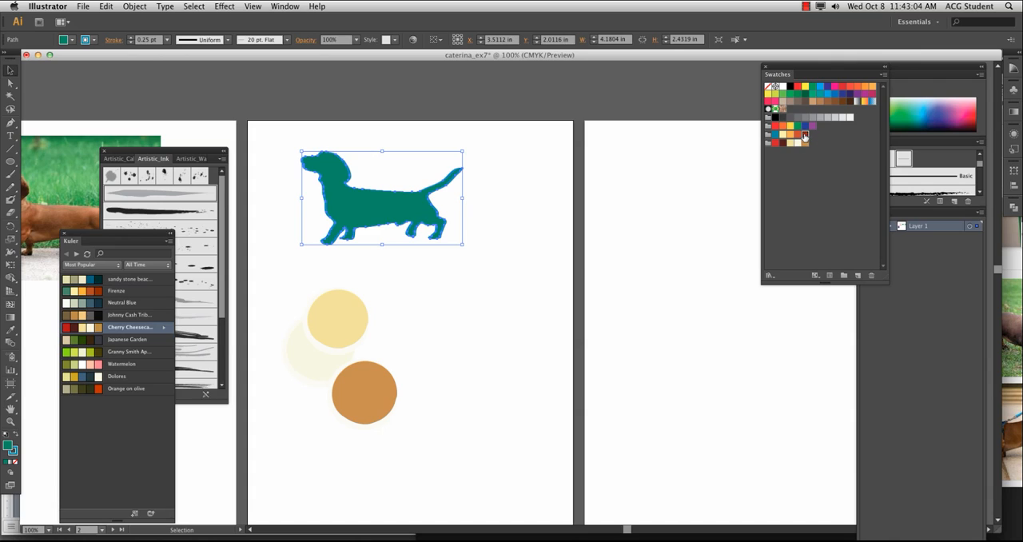
left_click(805, 134)
left_click(448, 322)
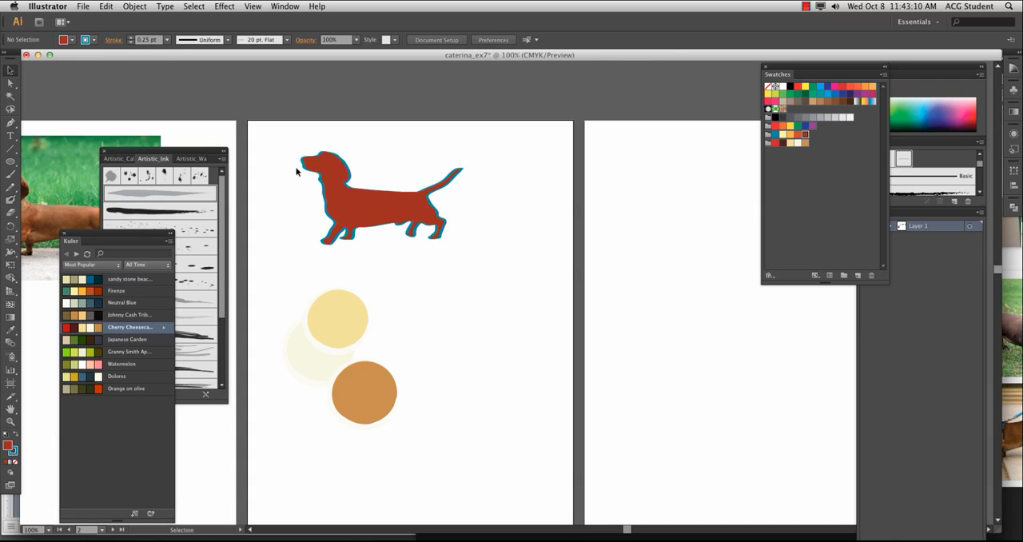
Move the dachshund from the second artboard to the upper area of the empty artboard beside it
left_click_drag(289, 143, 319, 264)
key("space")
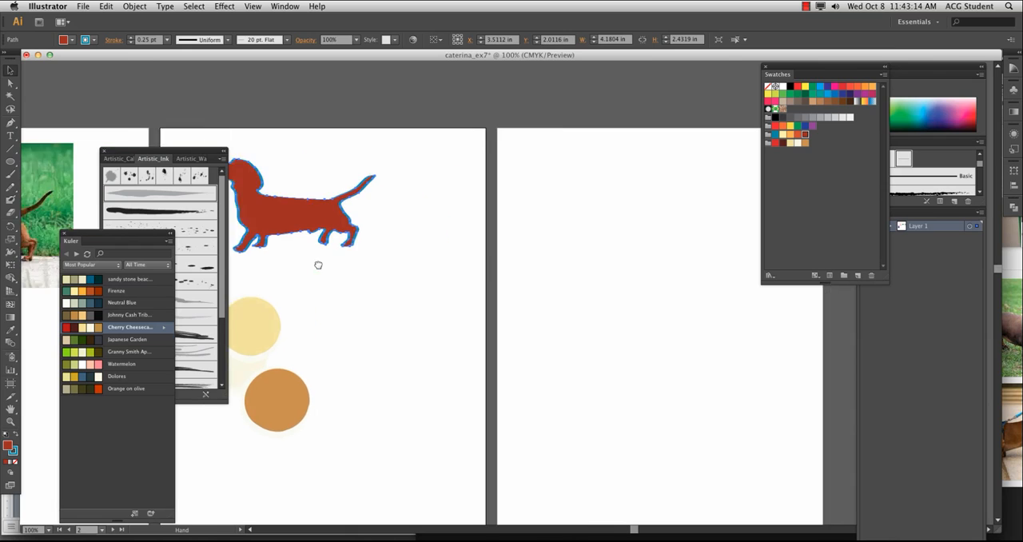
left_click_drag(282, 214, 640, 227)
key("space")
left_click_drag(625, 316, 454, 282)
Open the Pathfinder and Pattern Options panels and place Pattern Options clear of the artwork
left_click(251, 6)
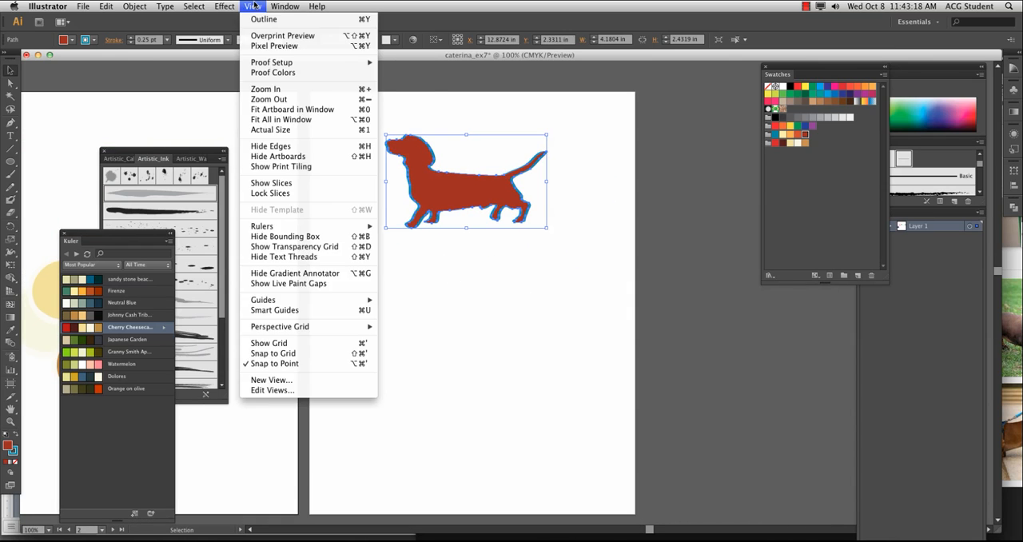
mouse_move(285, 6)
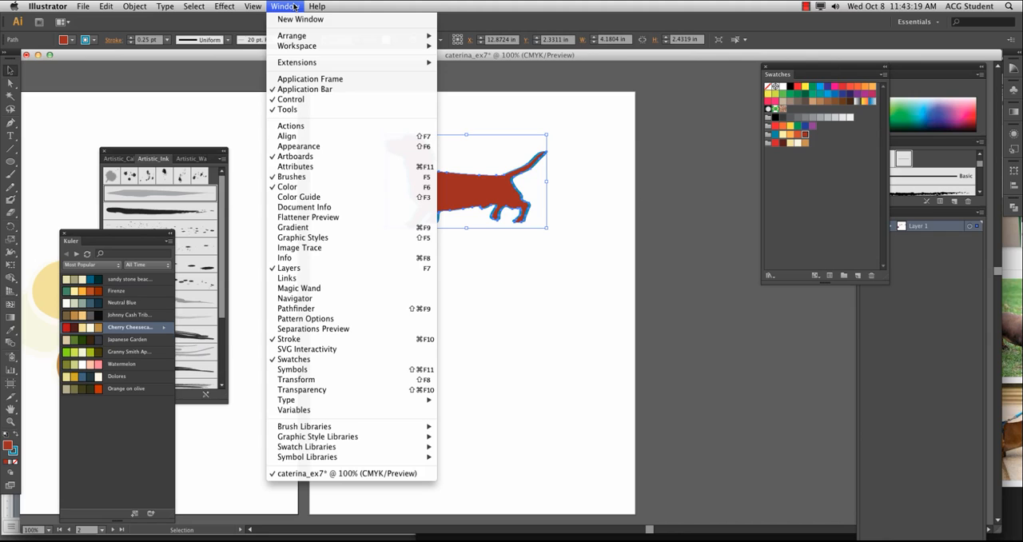
left_click(335, 308)
left_click(286, 5)
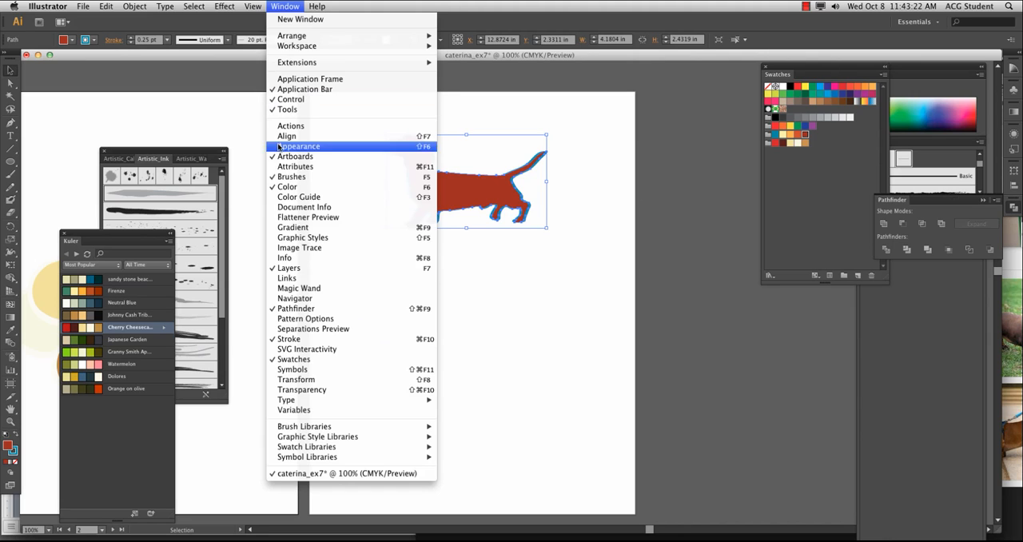
left_click(297, 320)
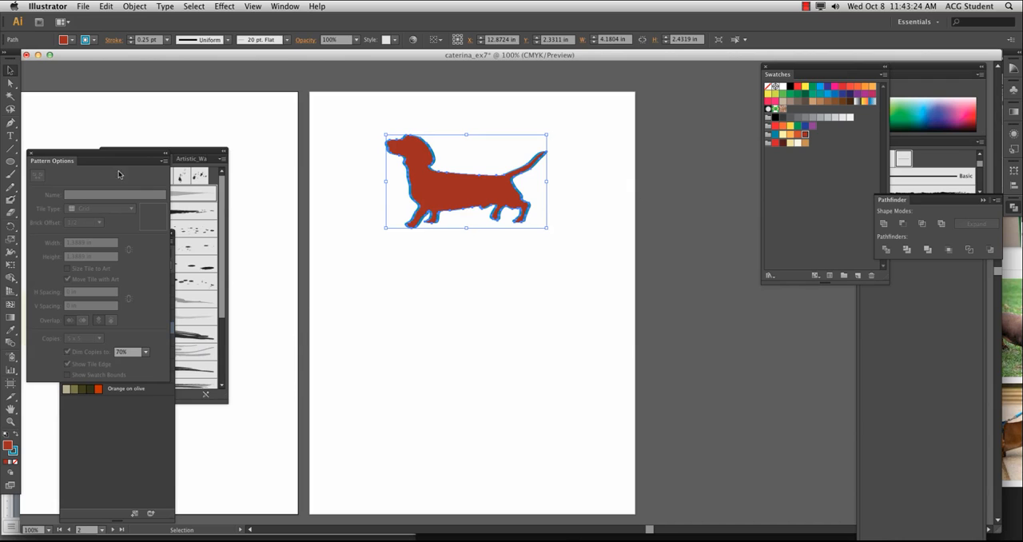
left_click_drag(100, 161, 133, 88)
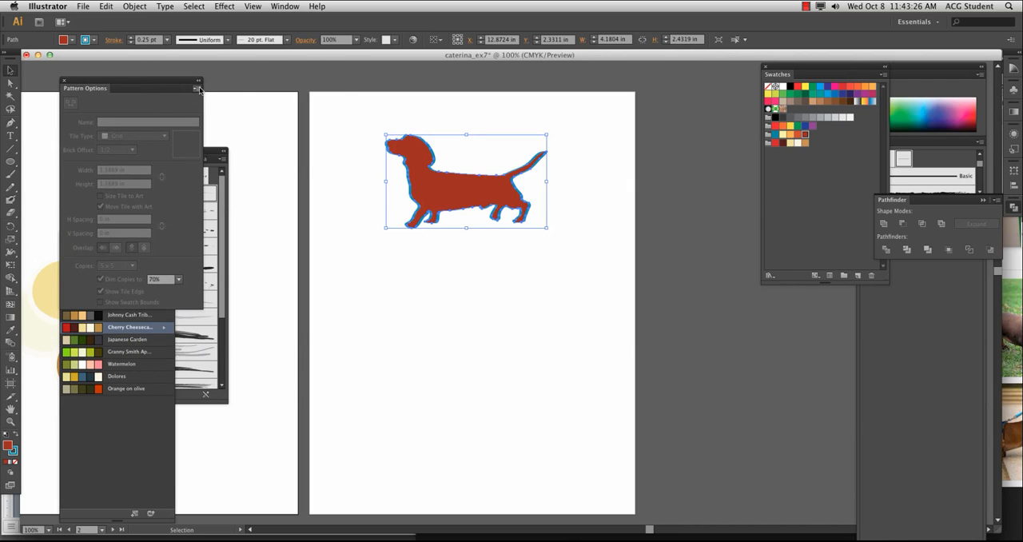
Make a new pattern from the selected dachshund and accept the notice about pattern editing
left_click(197, 88)
left_click(226, 91)
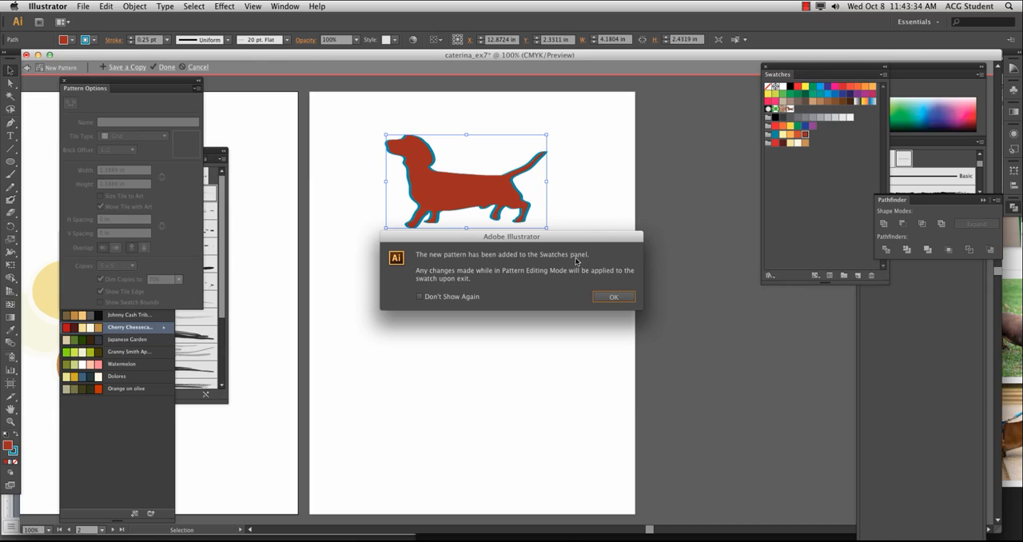
left_click(452, 301)
left_click(613, 296)
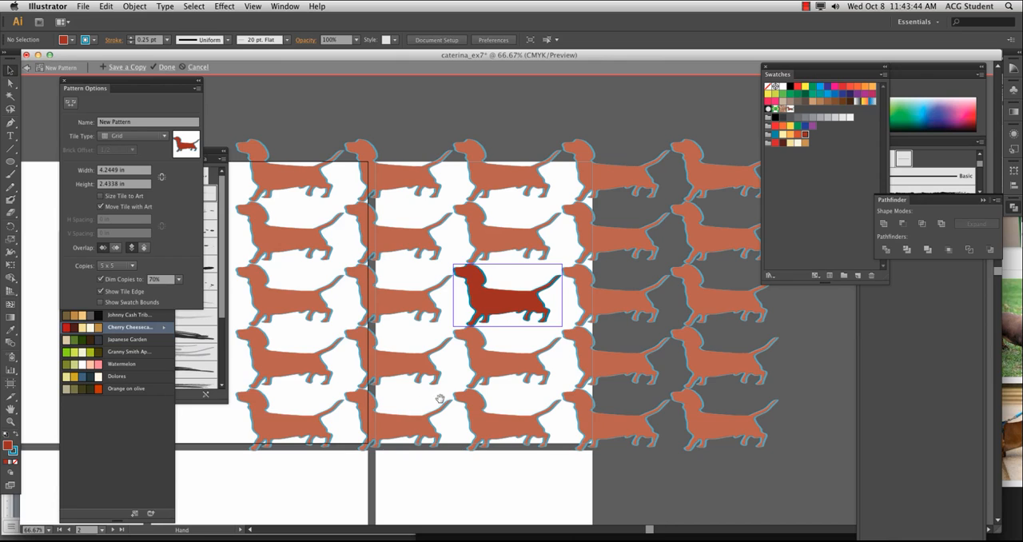
Scale the dachshund in the pattern tile down to about 1.33 by 0.76 in
key("ctrl+minus")
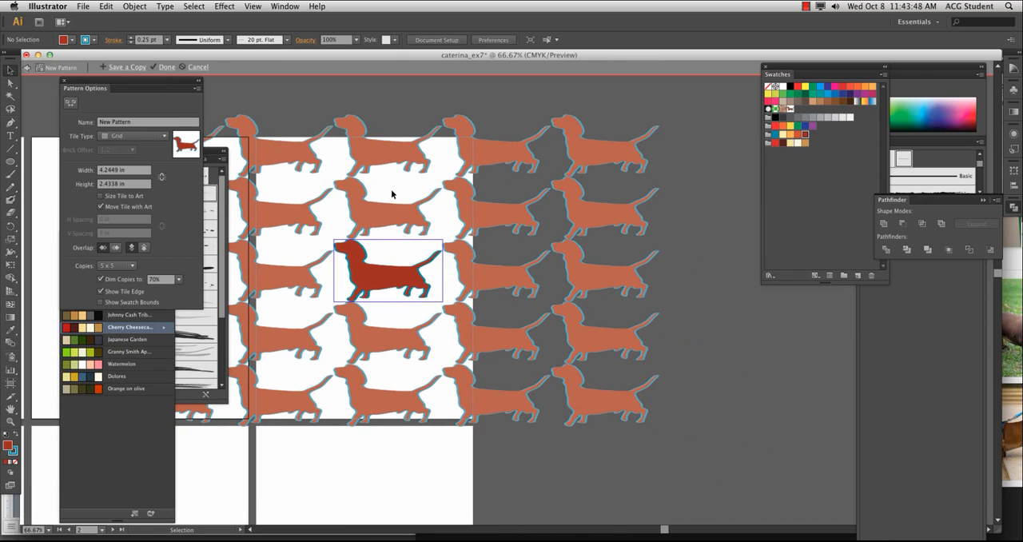
scroll(392, 193, "left", 5)
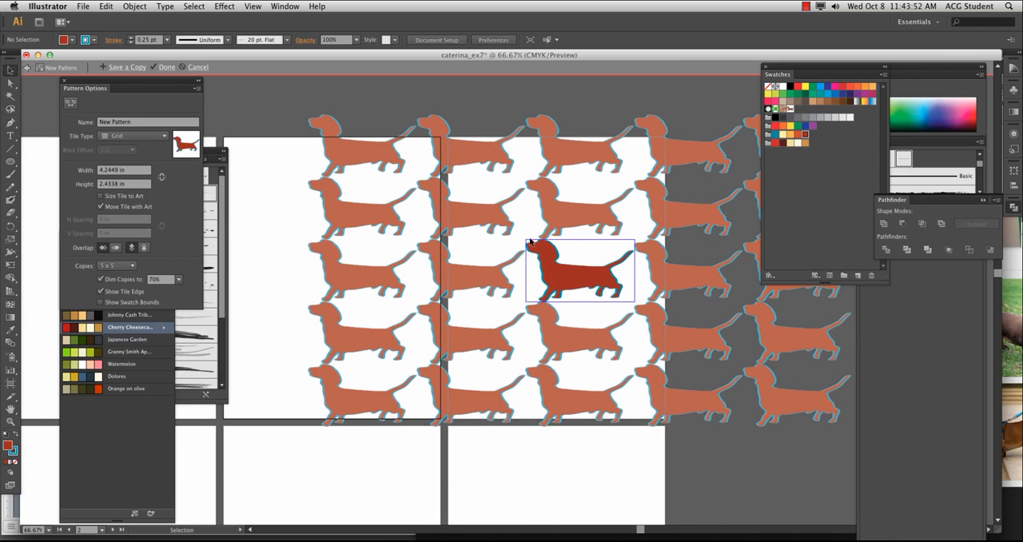
left_click_drag(526, 238, 642, 297)
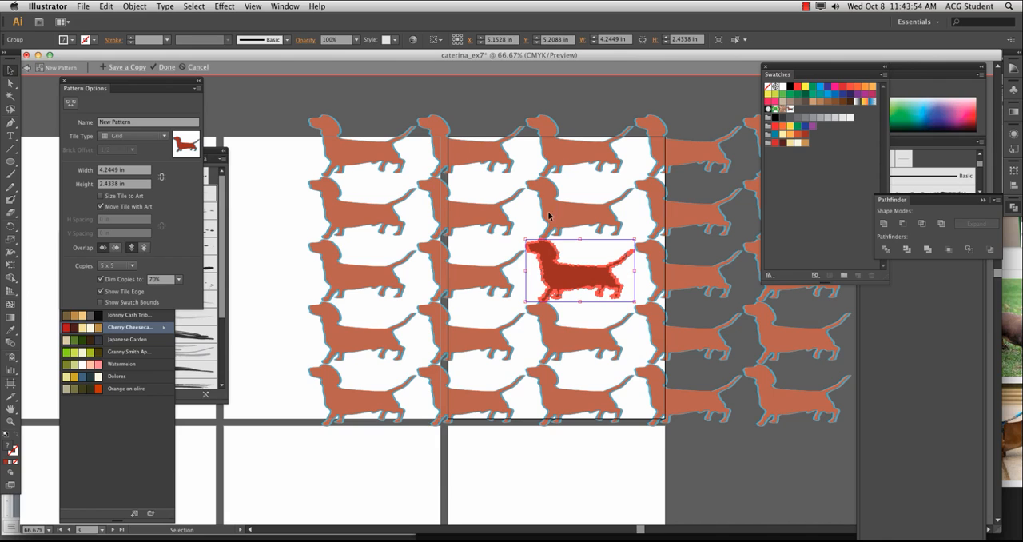
left_click_drag(525, 238, 599, 276)
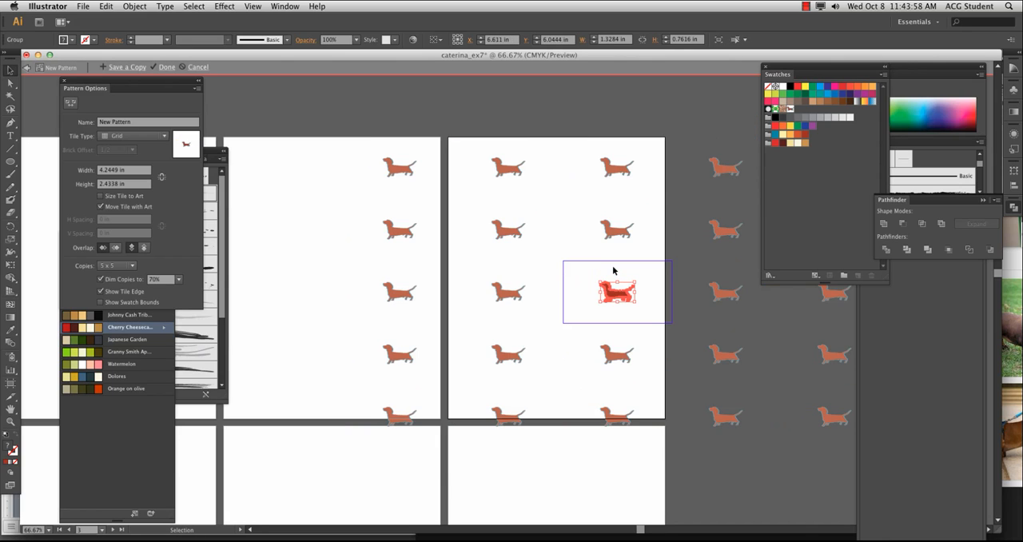
Examine the scaled-down dachshund's fill and outline up close, and compare it with the surrounding repeats
key("super+=")
key("super+=")
key("super+=")
key("super+=")
key("super+=")
key("super+=")
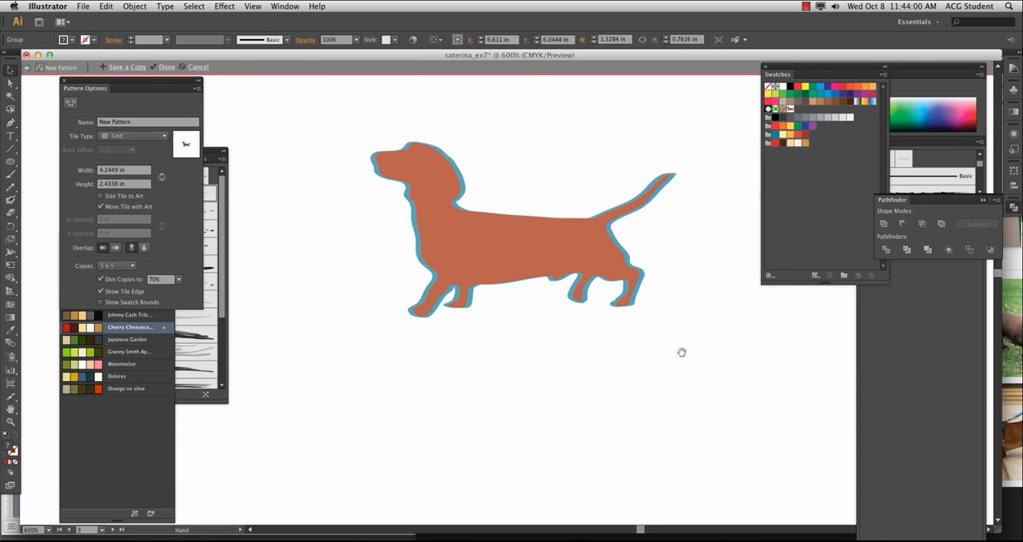
left_click_drag(681, 352, 153, 335)
left_click_drag(590, 333, 229, 345)
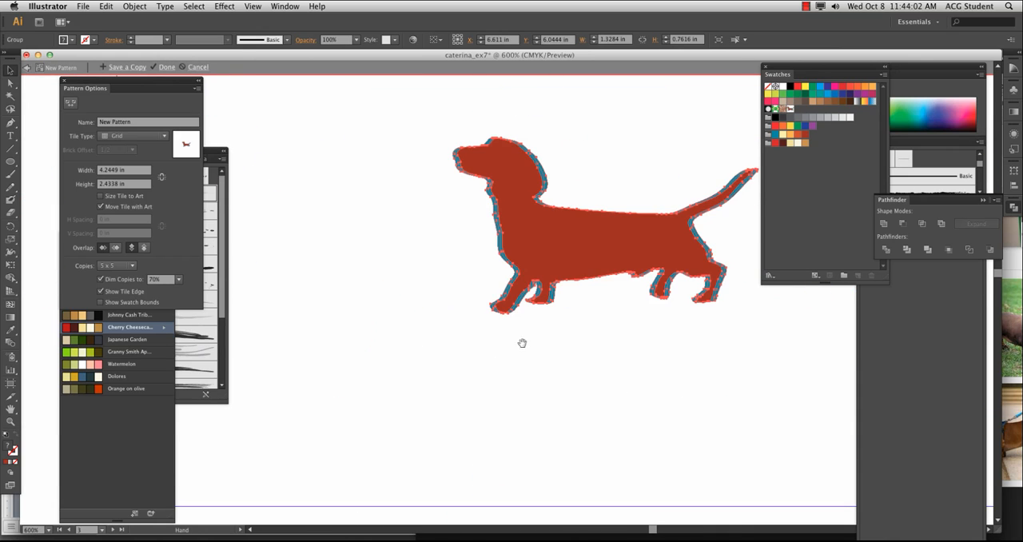
left_click_drag(522, 343, 497, 373)
left_click(579, 210)
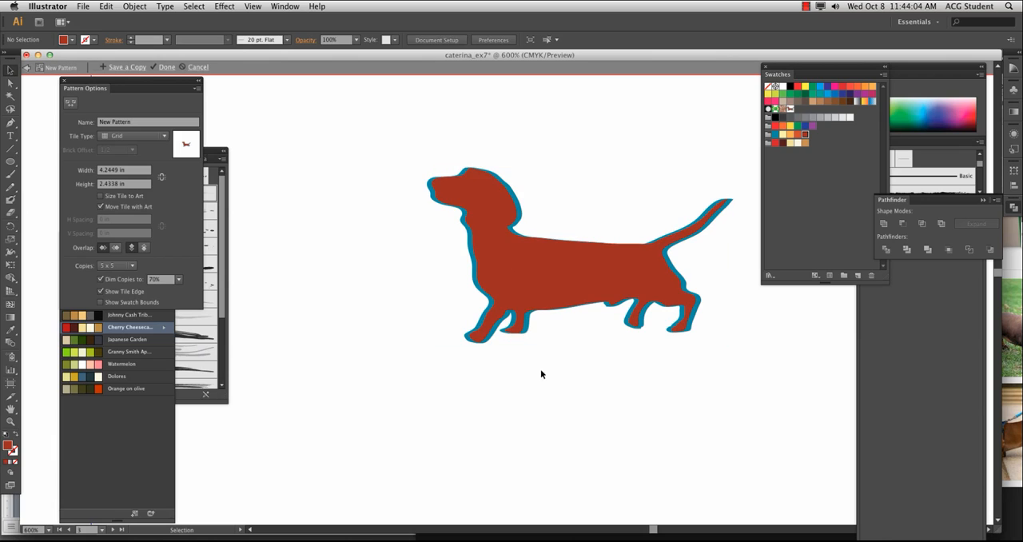
key("super+minus")
key("super+minus")
key("super+minus")
key("super+minus")
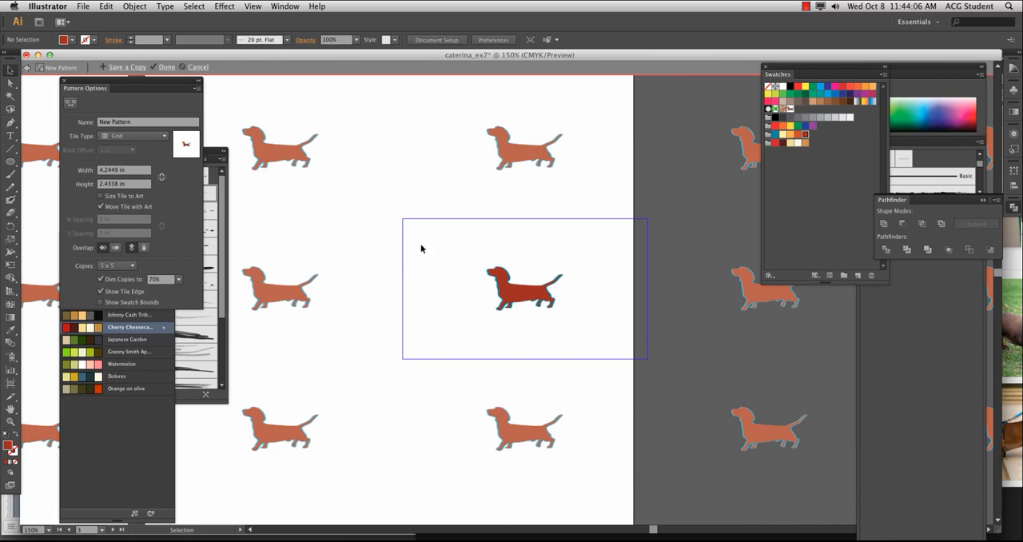
Toggle the tile edge display off and on again, and show the swatch bounds
left_click(101, 291)
left_click(99, 294)
left_click(100, 293)
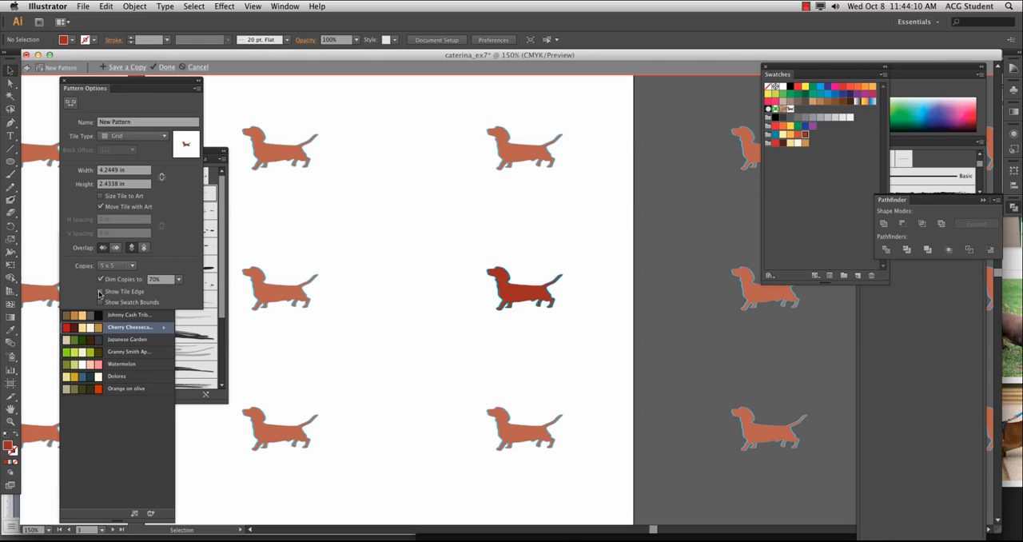
left_click(101, 293)
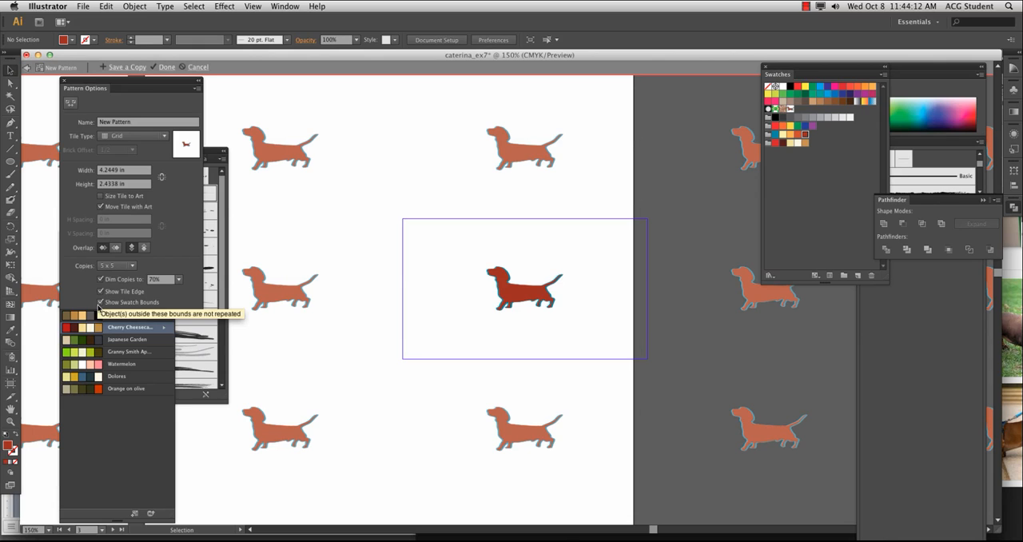
Name the pattern walter1 and place two copies of the dachshund above and below the original's left side
left_click(120, 121)
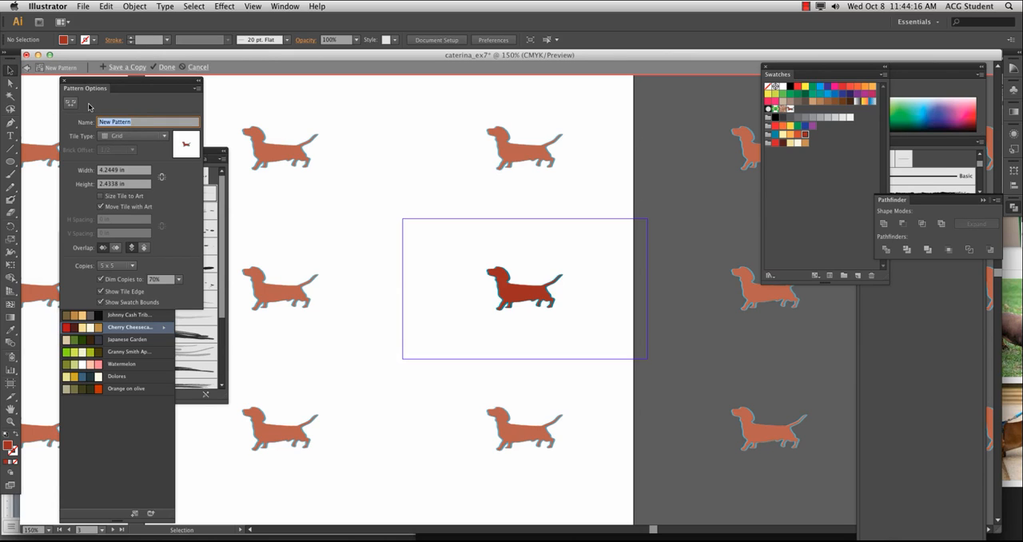
type("walter1")
left_click_drag(469, 253, 460, 330)
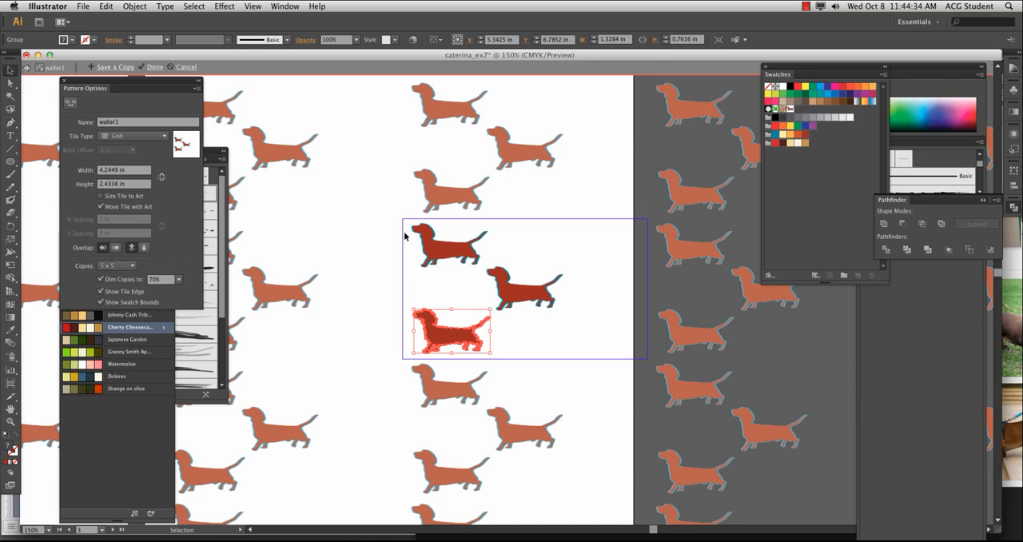
Rotate the upper and lower dachshund copies 180° and shift the lower one slightly right and down
left_click(439, 252)
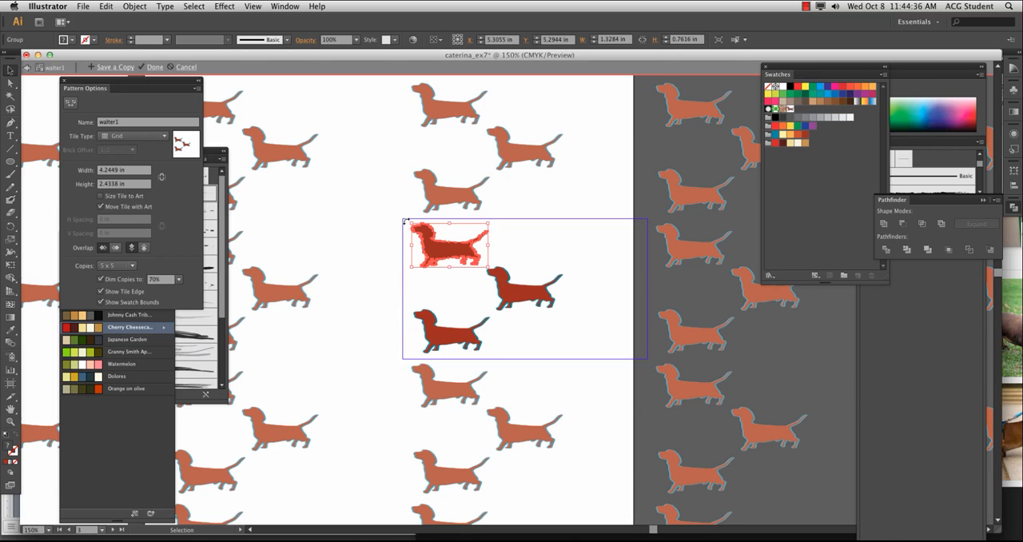
left_click_drag(405, 222, 537, 304)
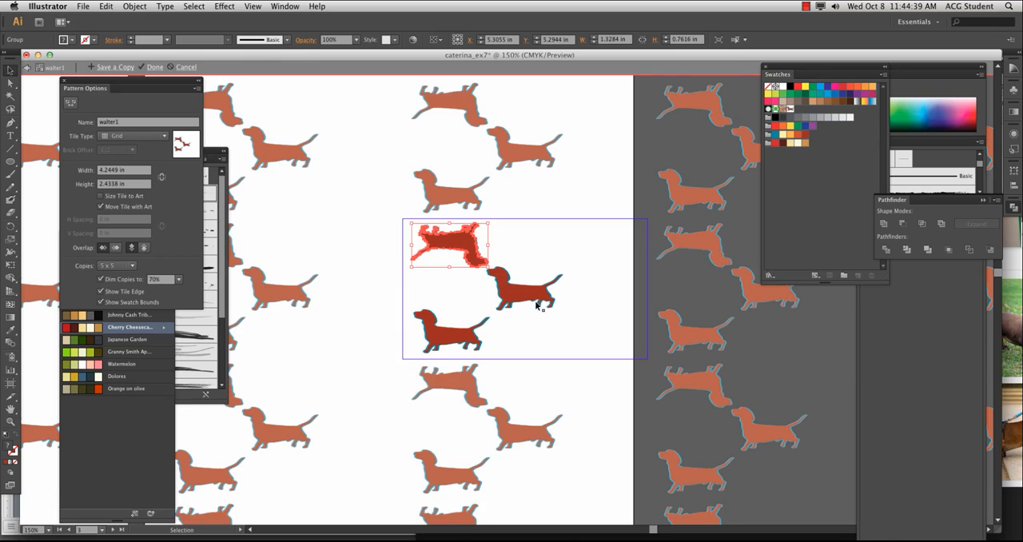
left_click(441, 330)
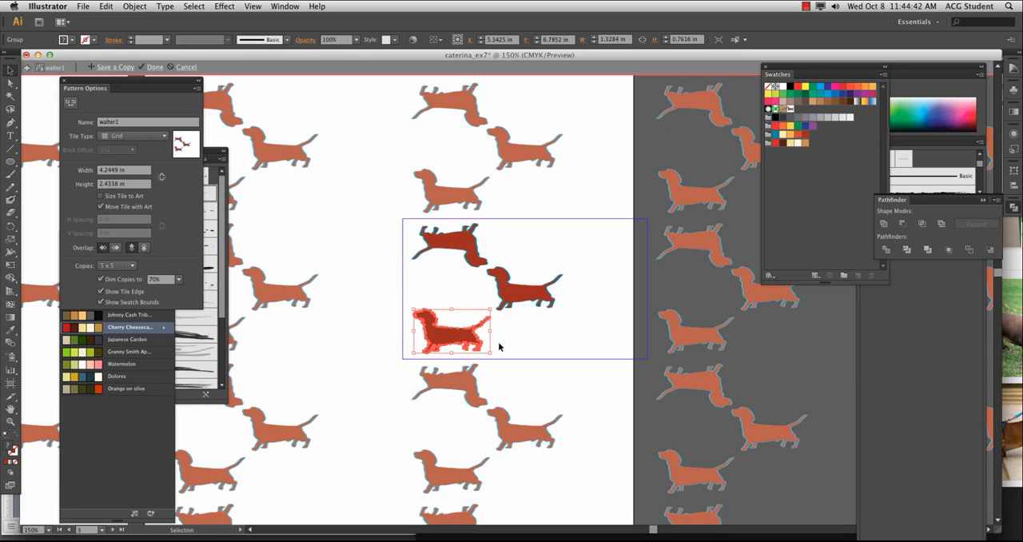
left_click_drag(491, 357, 379, 299)
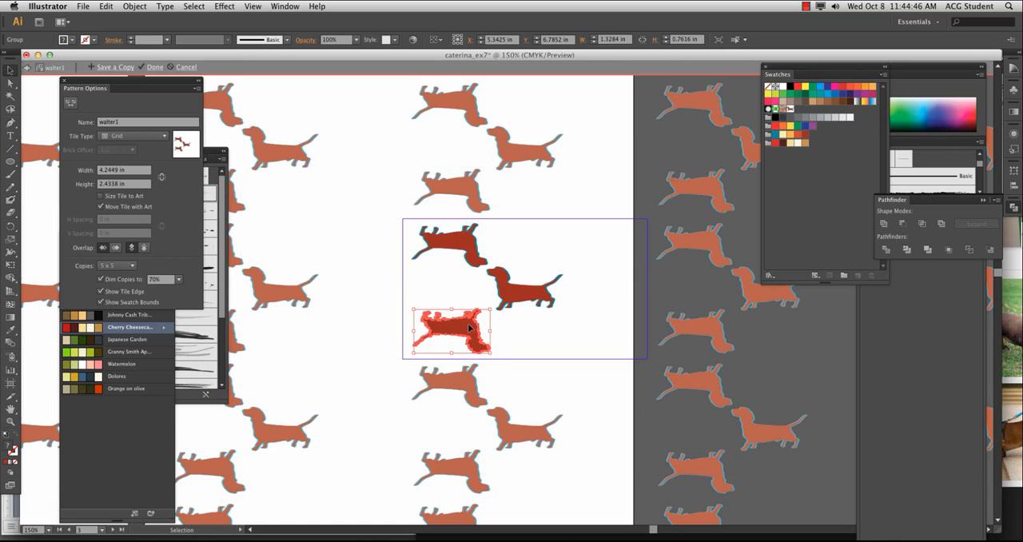
left_click_drag(474, 328, 490, 330)
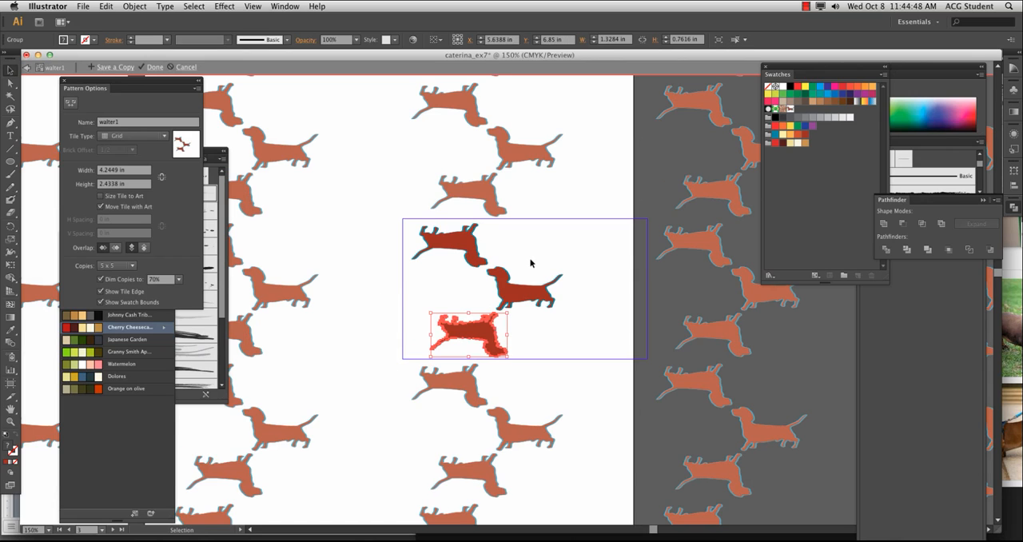
Move the upper rotated dachshund down and across the tile's left edge, level with the upright one
left_click(587, 285)
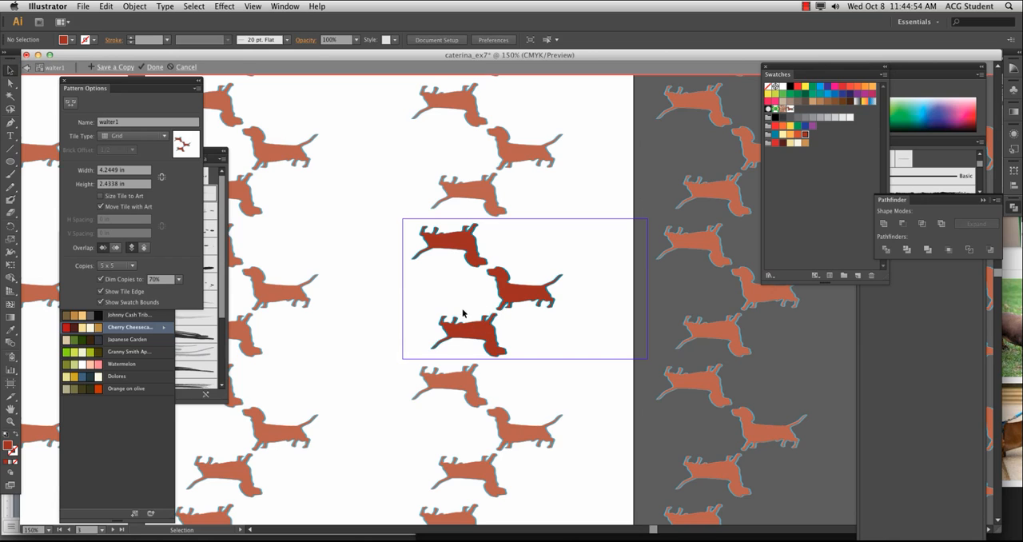
left_click(442, 245)
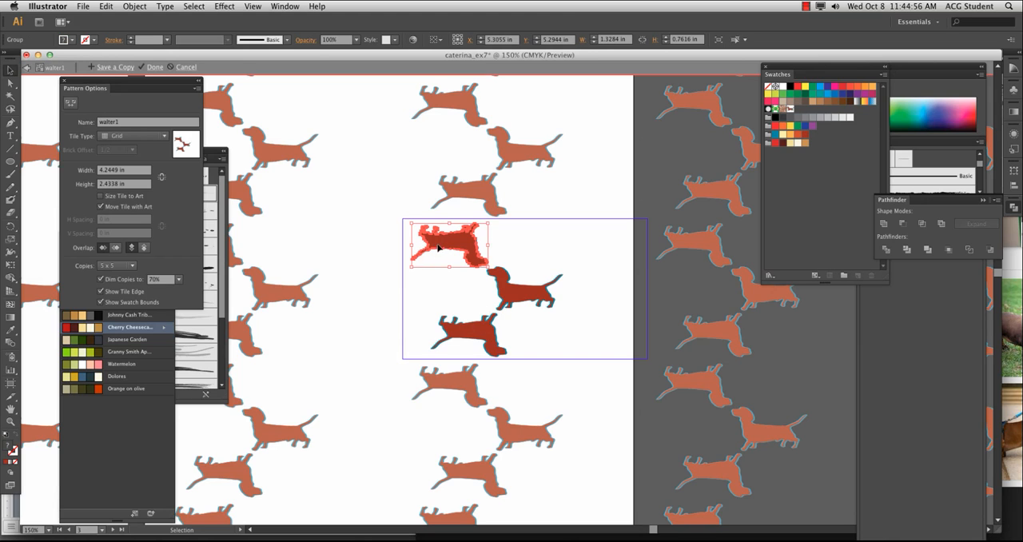
left_click_drag(445, 241, 363, 276)
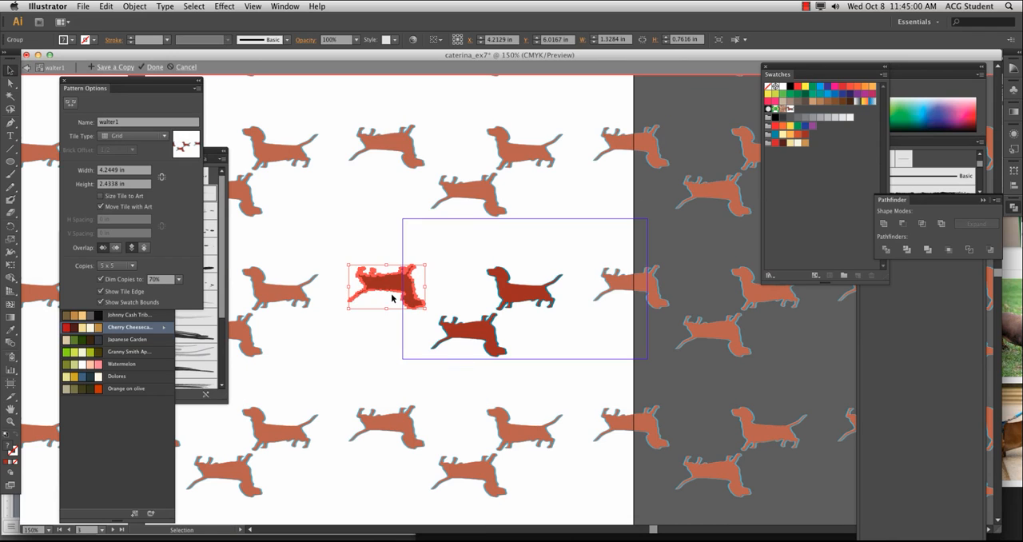
Remove the rotated dachshund from the tile's left edge and place a pasted copy inside the tile's upper-left corner
key("Delete")
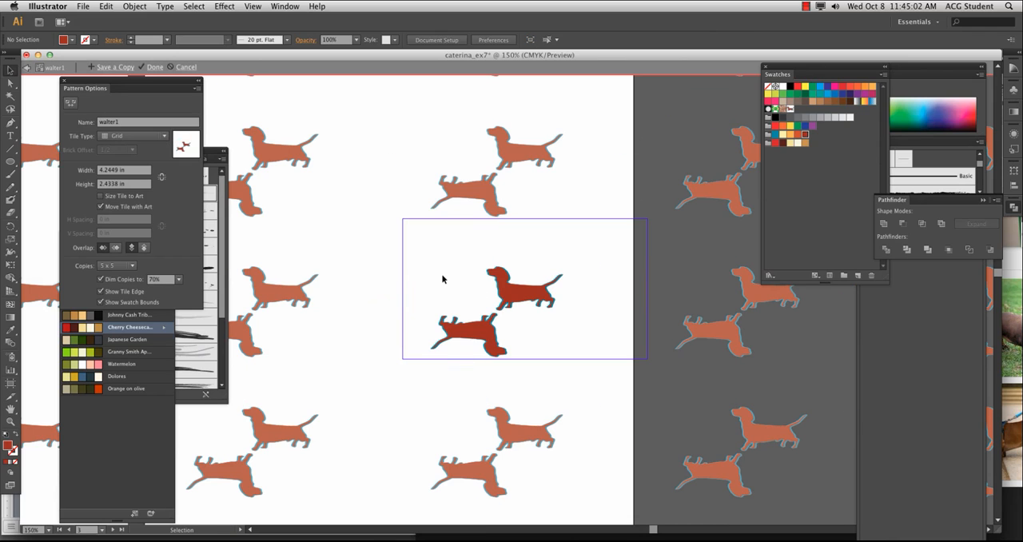
left_click(86, 6)
left_click(111, 4)
key("super+v")
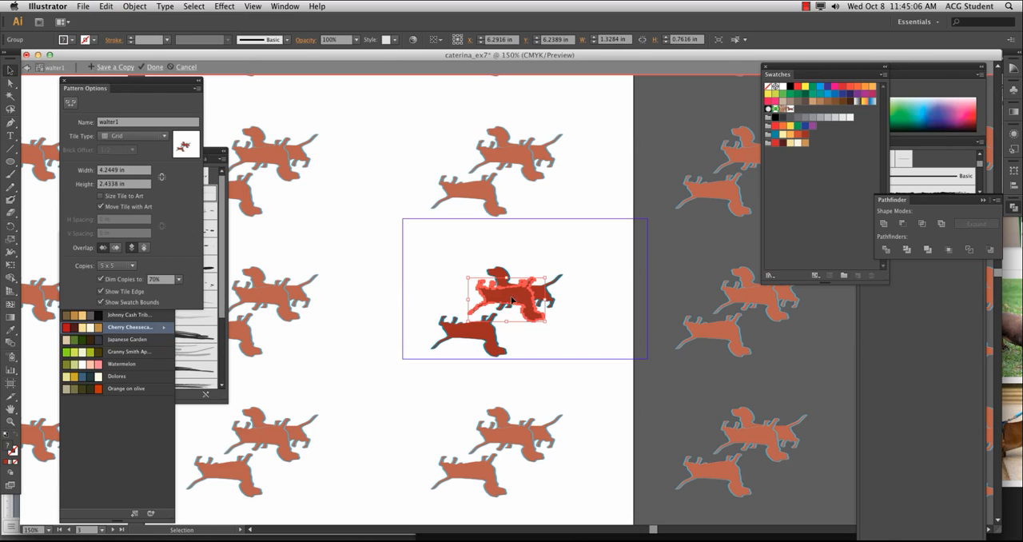
left_click_drag(510, 299, 449, 251)
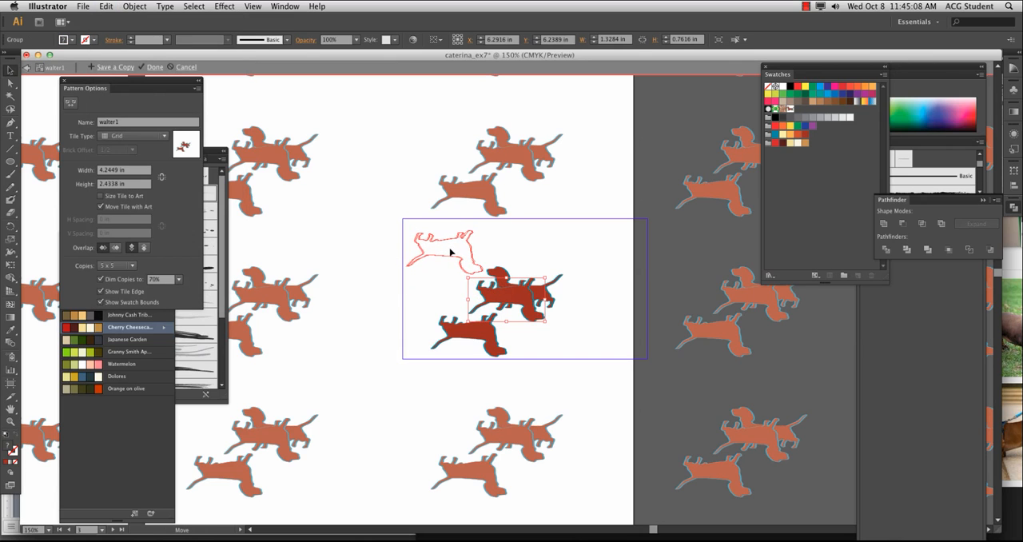
left_click(440, 293)
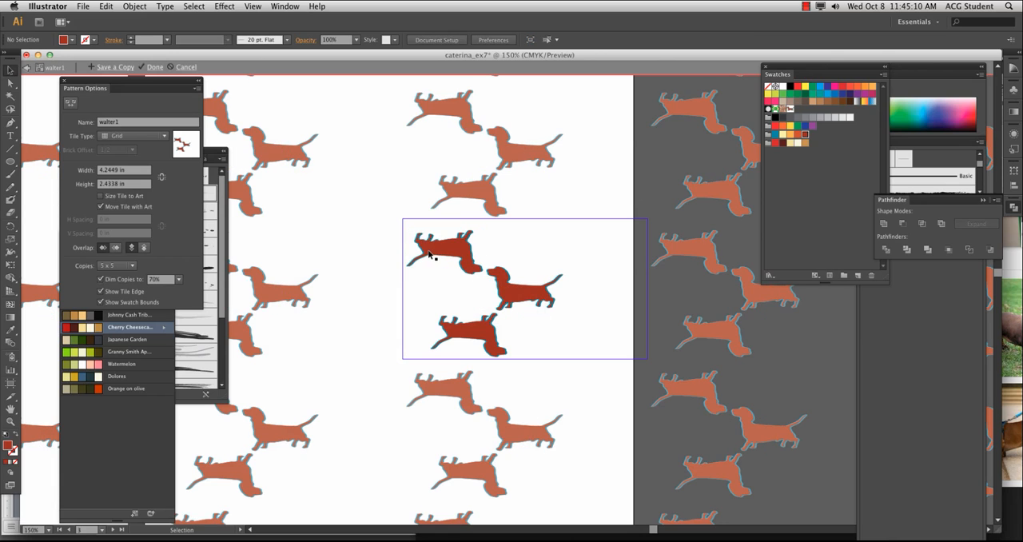
Duplicate the upper rotated dachshund down onto the tile's left edge, roughly level with the upright dachshund
left_click_drag(435, 255, 392, 293)
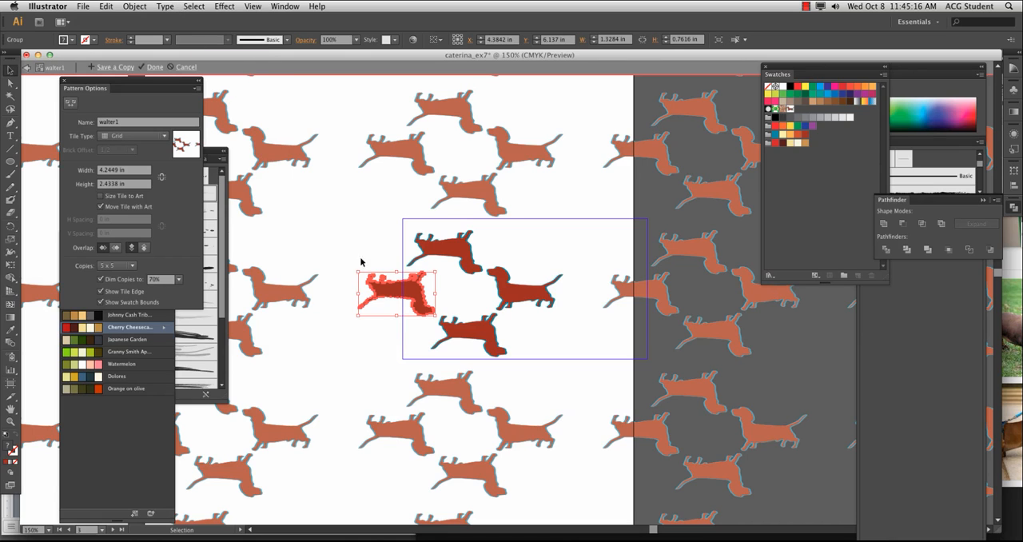
left_click_drag(415, 290, 414, 290)
left_click(566, 259)
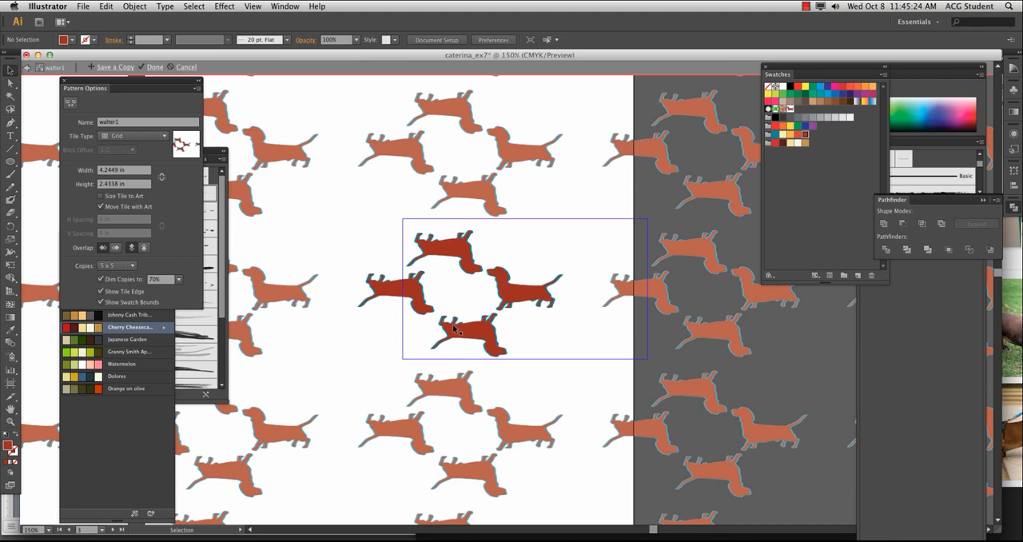
Rotate the dachshund on the tile's left edge 180°
key("super+minus")
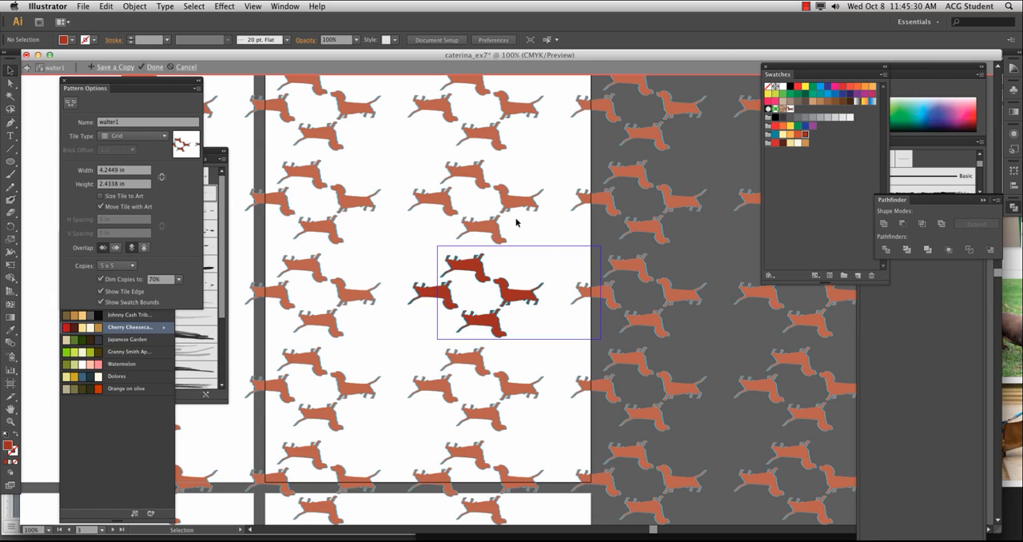
key("super+equal")
key("super+equal")
key("super+equal")
left_click(330, 290)
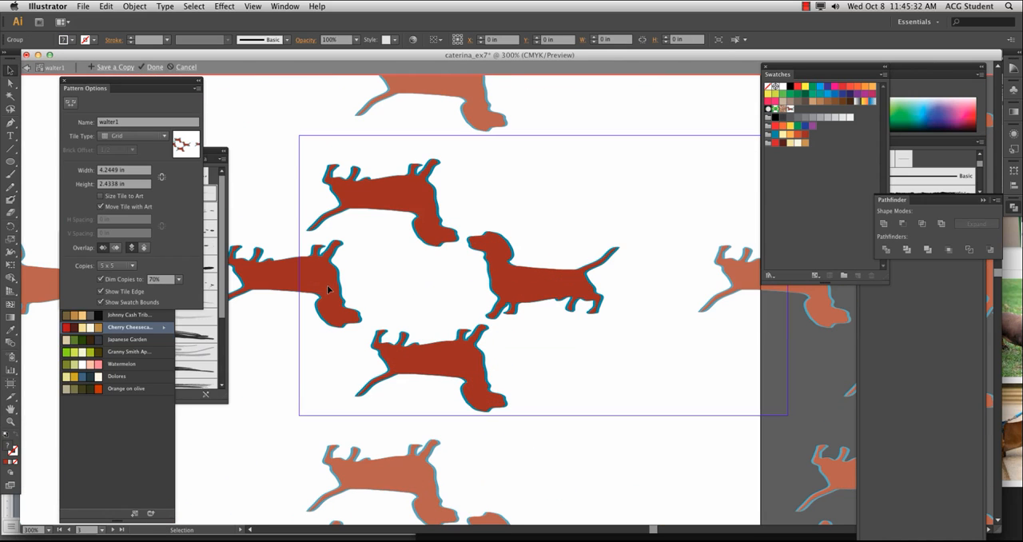
left_click_drag(286, 186, 678, 285)
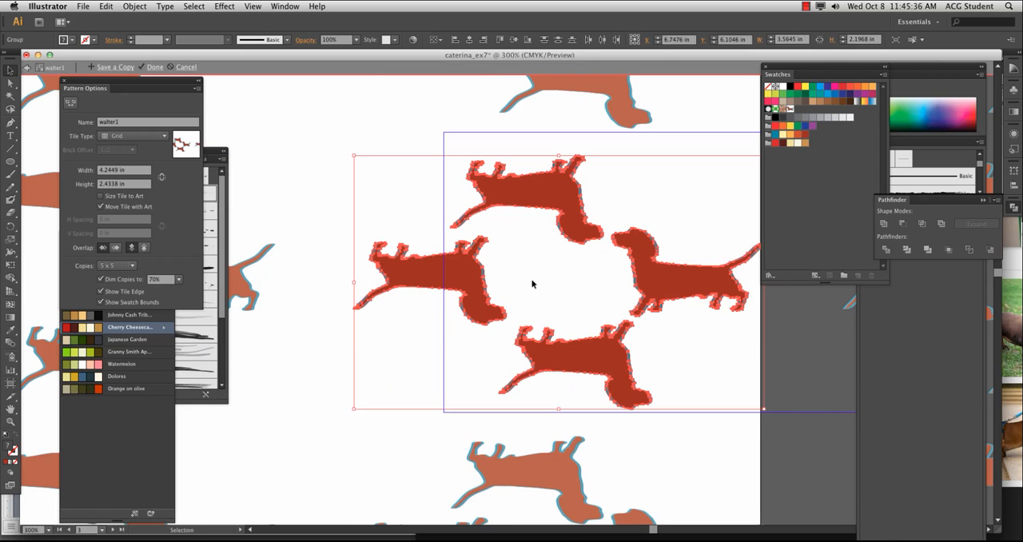
left_click(421, 282)
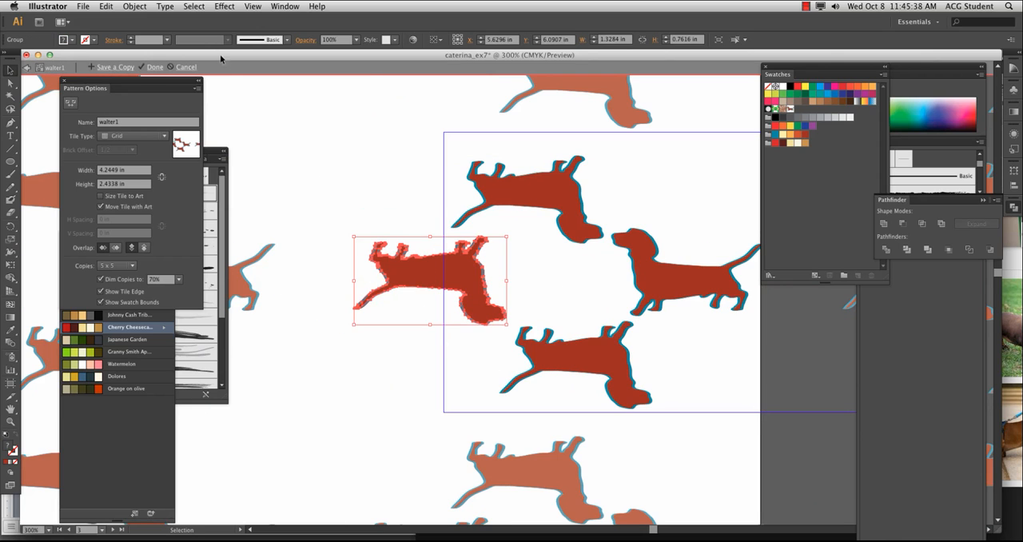
left_click(139, 5)
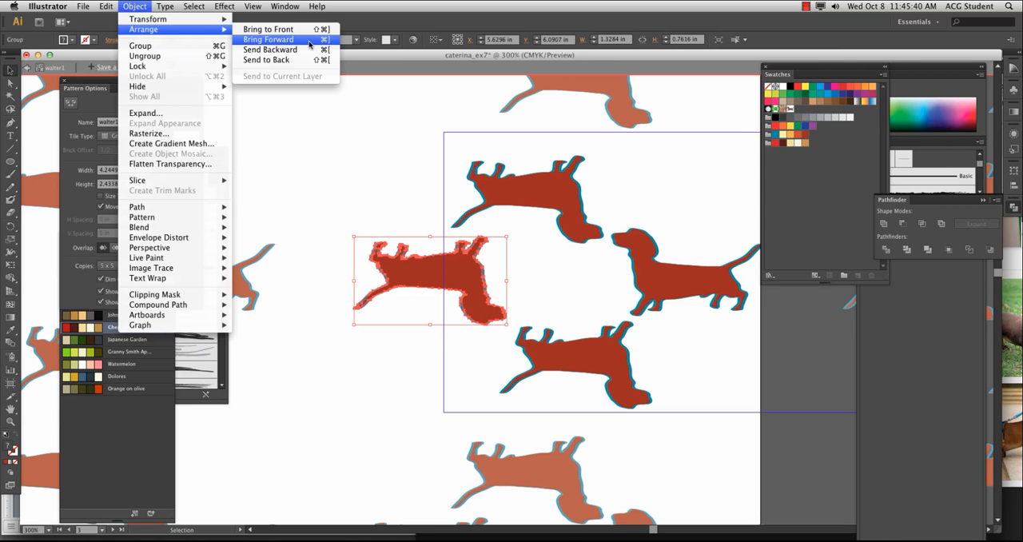
mouse_move(194, 22)
left_click(258, 49)
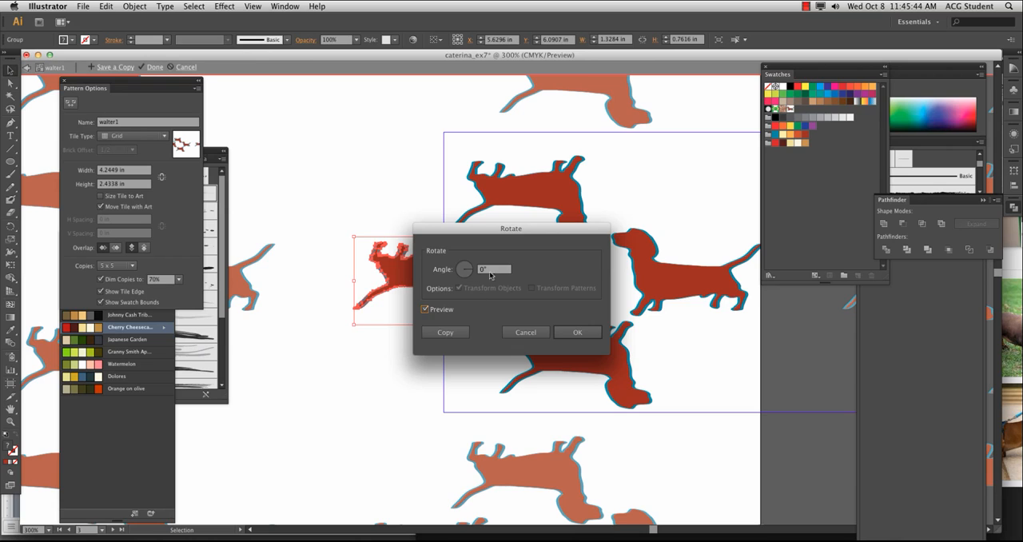
left_click(425, 308)
type("180")
key("Return")
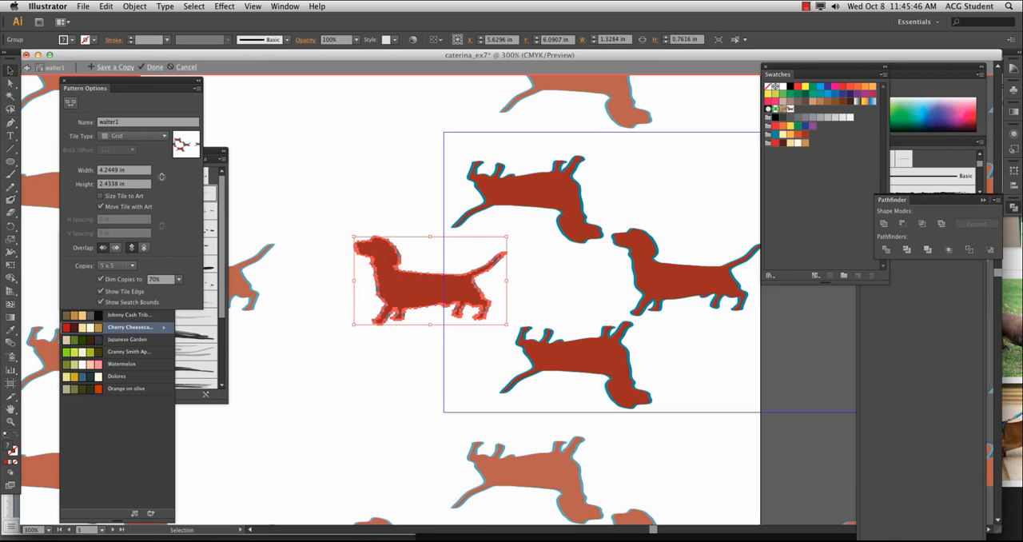
Move the newly upright left dachshund right, so it only slightly overlaps the tile's left edge
left_click(531, 307)
left_click_drag(448, 294, 519, 297)
left_click(587, 304)
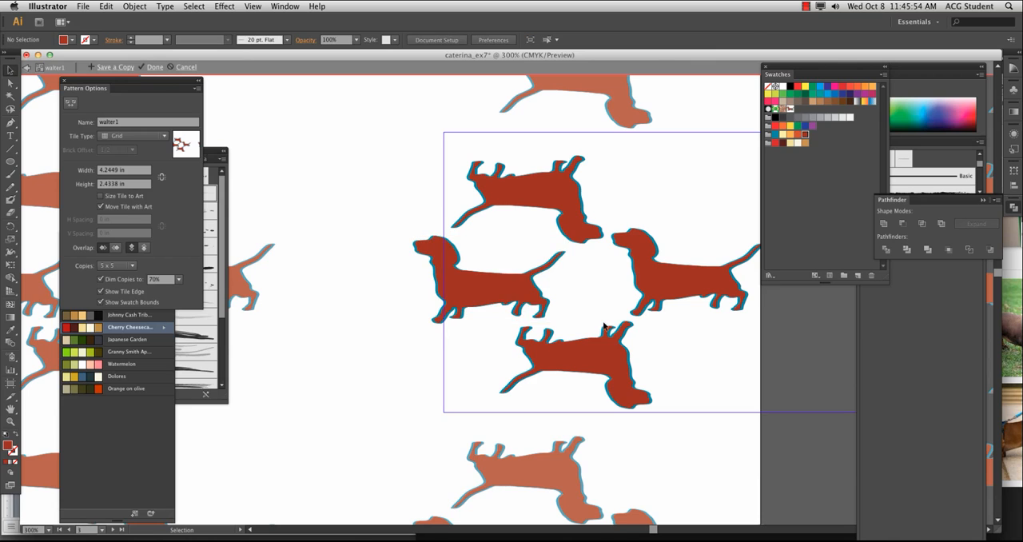
Select all four dachshunds and shift the whole arrangement right together with its tile
left_click_drag(607, 326, 452, 318)
left_click(455, 359)
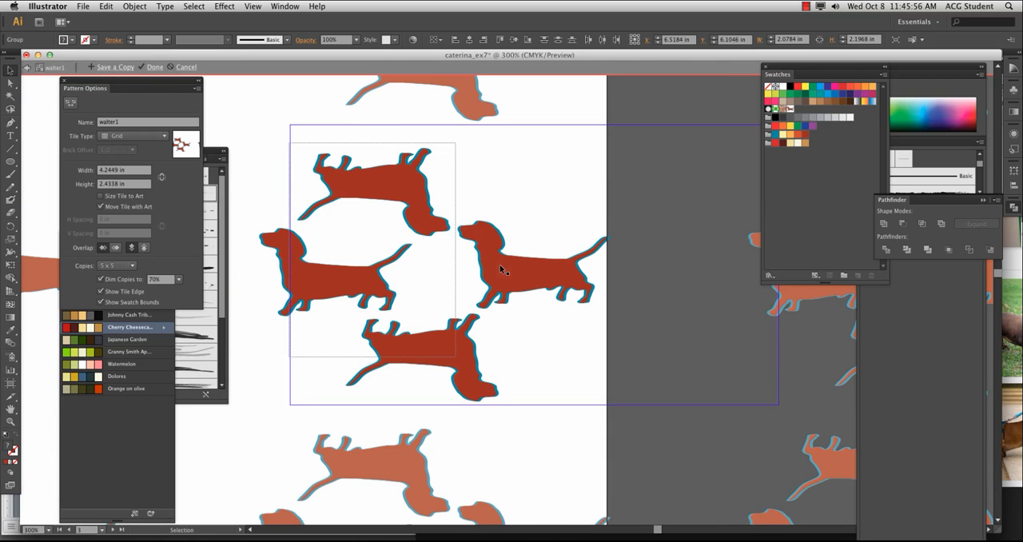
left_click(281, 140)
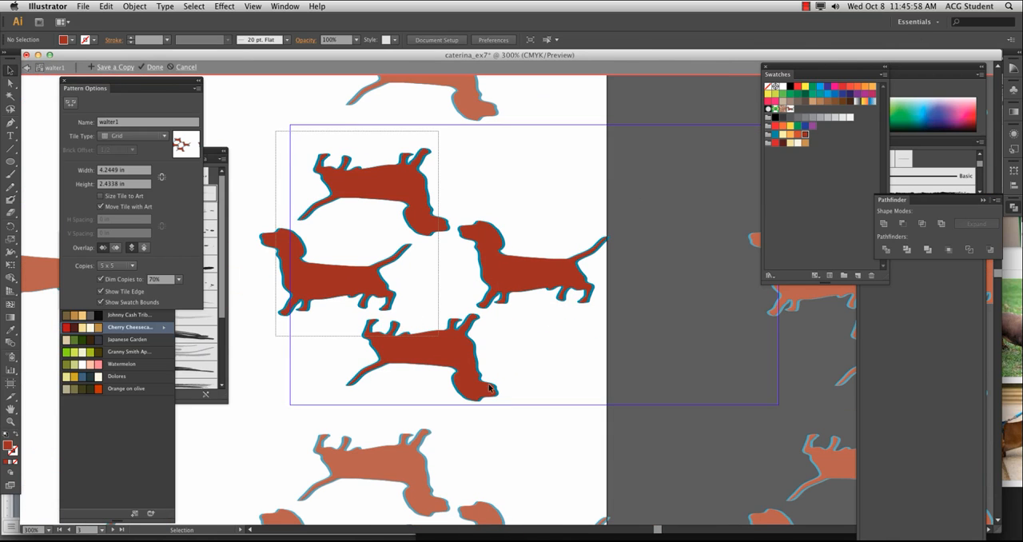
key("super+a")
left_click_drag(519, 273, 593, 272)
left_click_drag(608, 323, 462, 336)
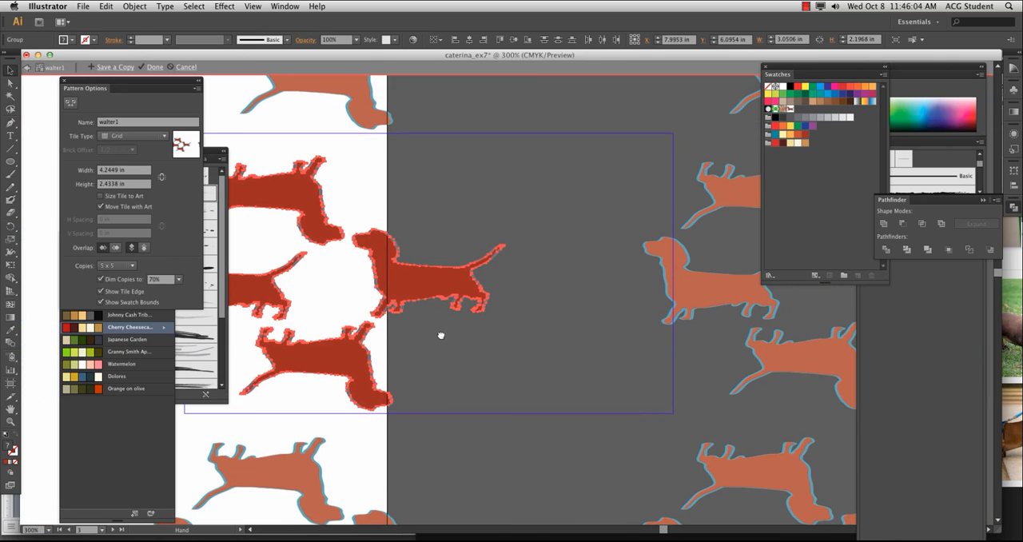
key("super+minus")
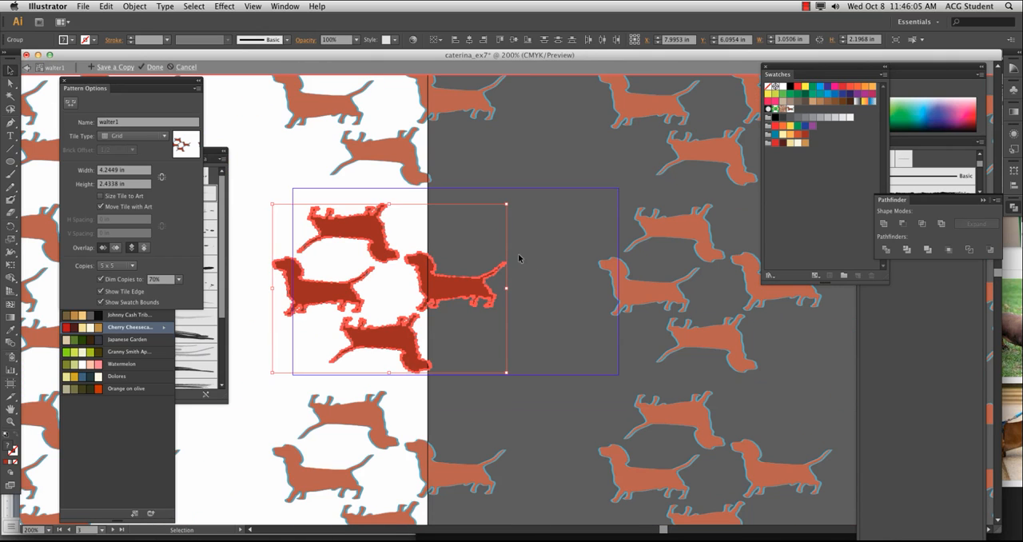
left_click(543, 302)
Move each of the four dachshunds right so the group sits fully inside the tile, centred in a ring
left_click_drag(451, 287, 538, 289)
left_click_drag(376, 245, 455, 243)
left_click_drag(348, 293, 390, 291)
left_click_drag(404, 344, 479, 344)
left_click(526, 345)
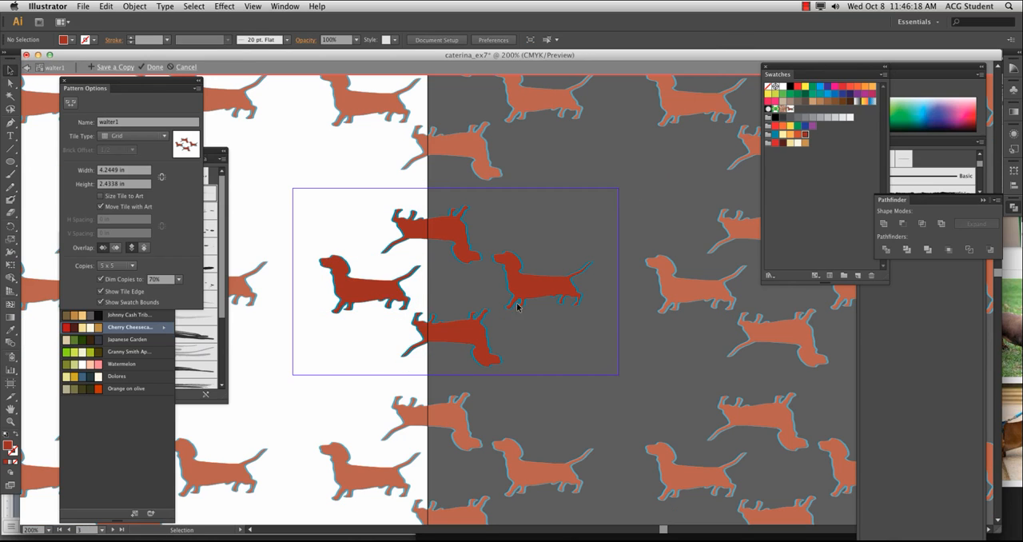
Give the upper rotated dachshund a blue fill and a dark red stroke from the swatch colour group
left_click(457, 247)
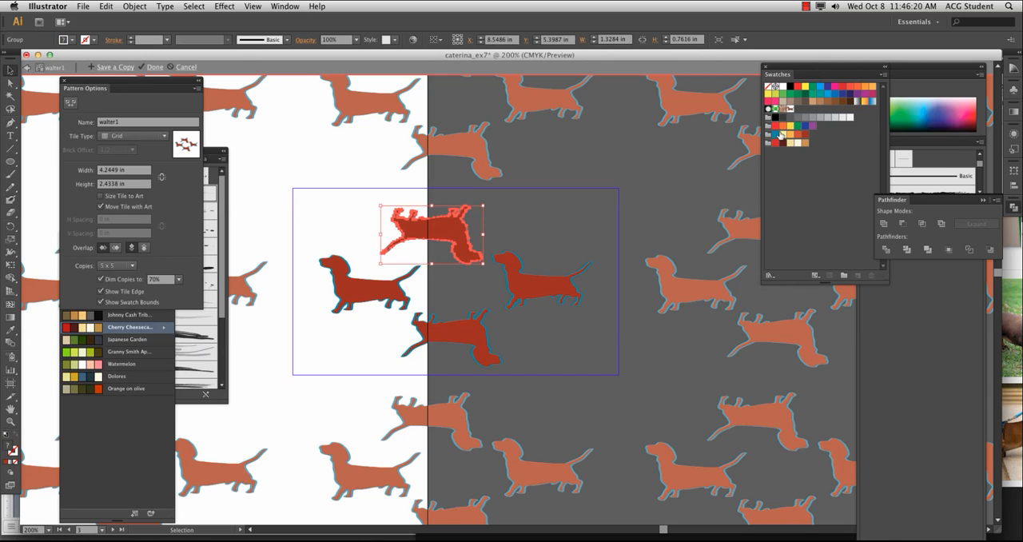
left_click(777, 134)
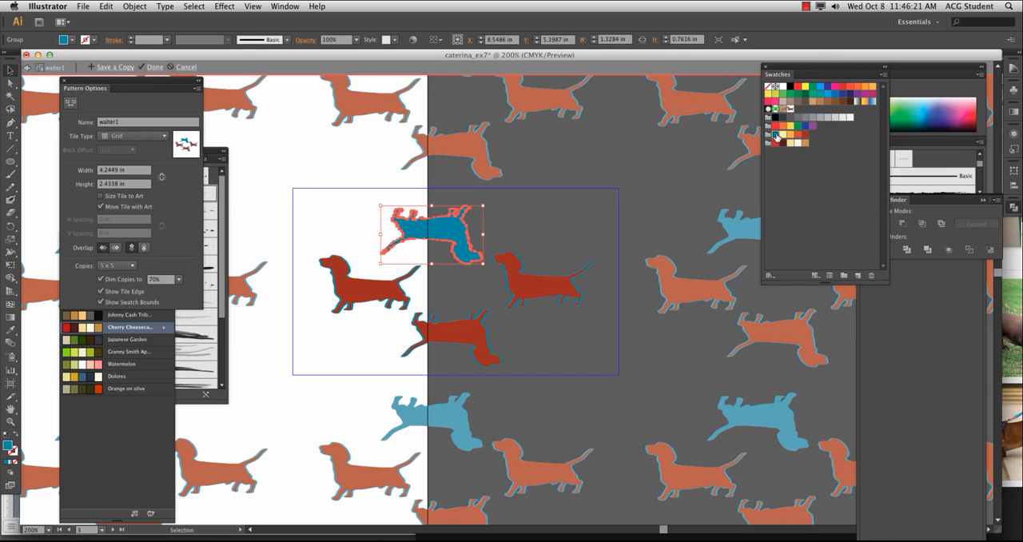
left_click(545, 351)
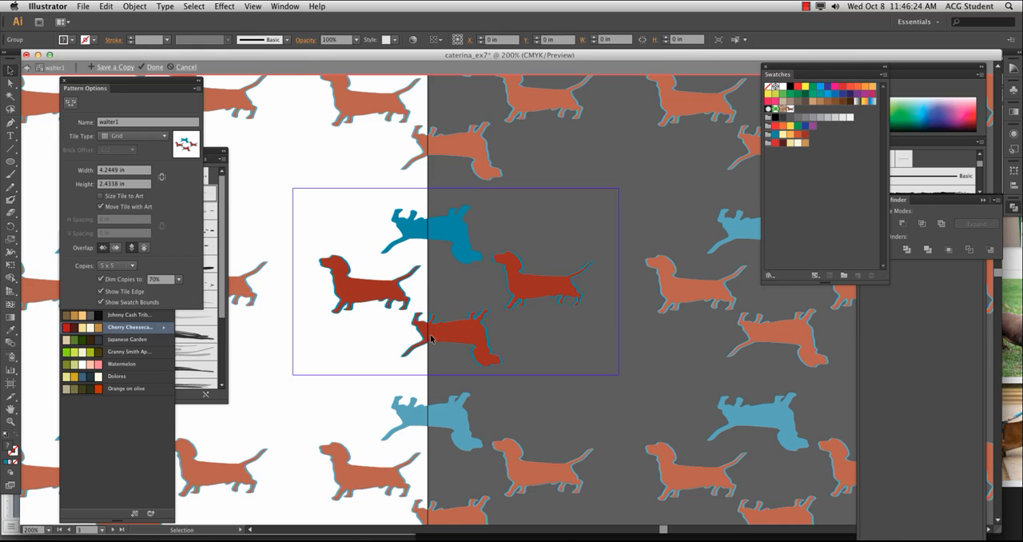
left_click(449, 224)
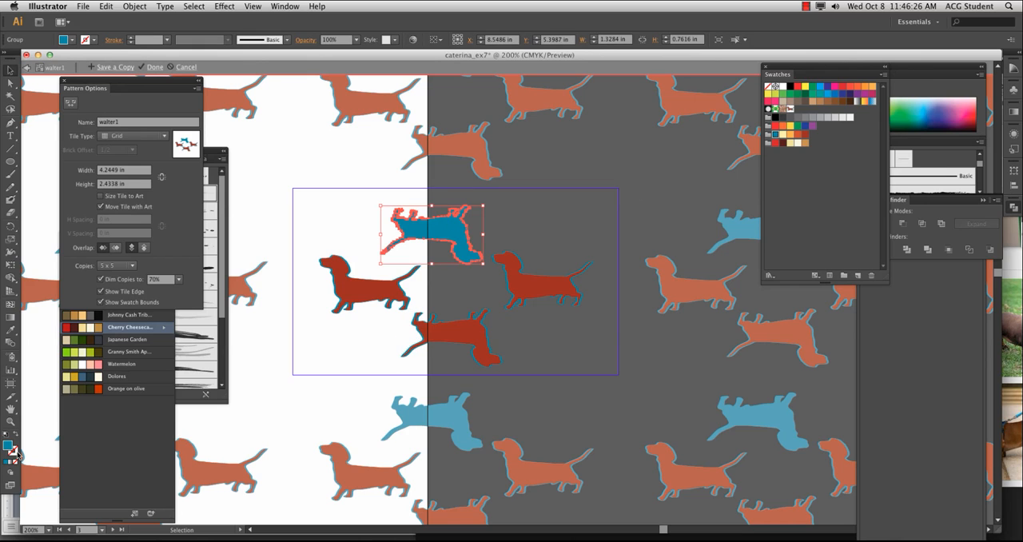
left_click(16, 453)
left_click(804, 135)
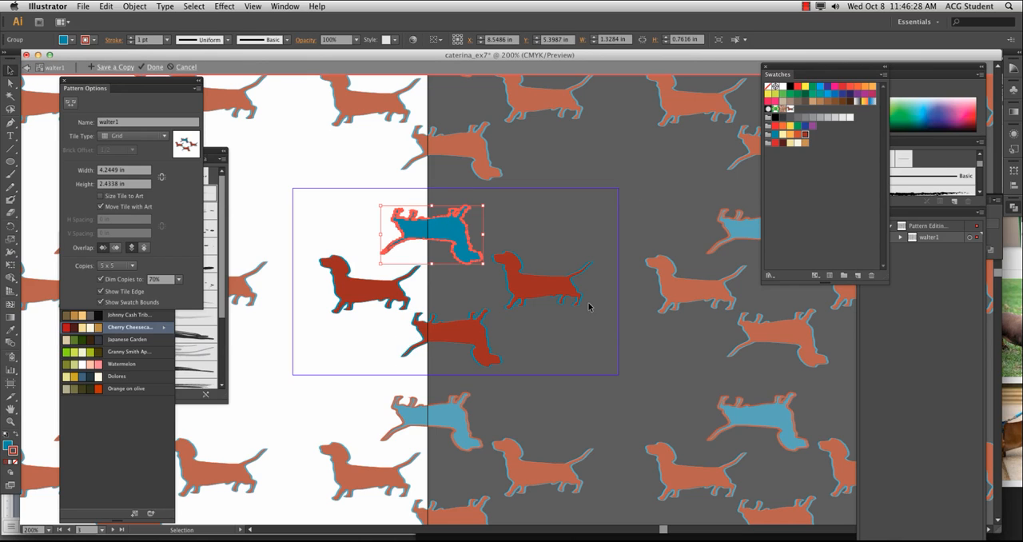
left_click(525, 356)
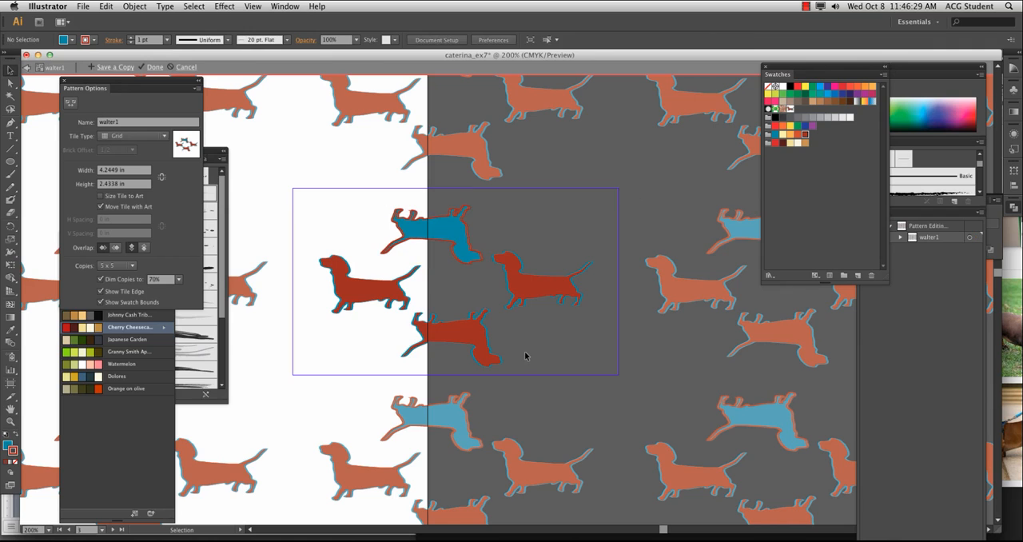
Apply the upper dachshund's blue fill and red outline to the lower rotated dachshund with the Eyedropper
left_click(446, 335)
key("i")
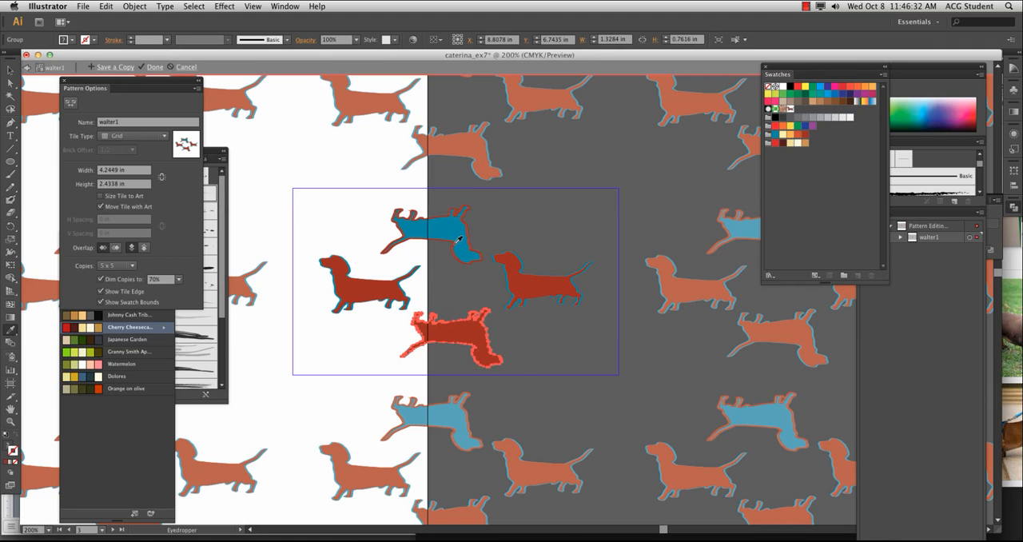
left_click(461, 239)
left_click(11, 71)
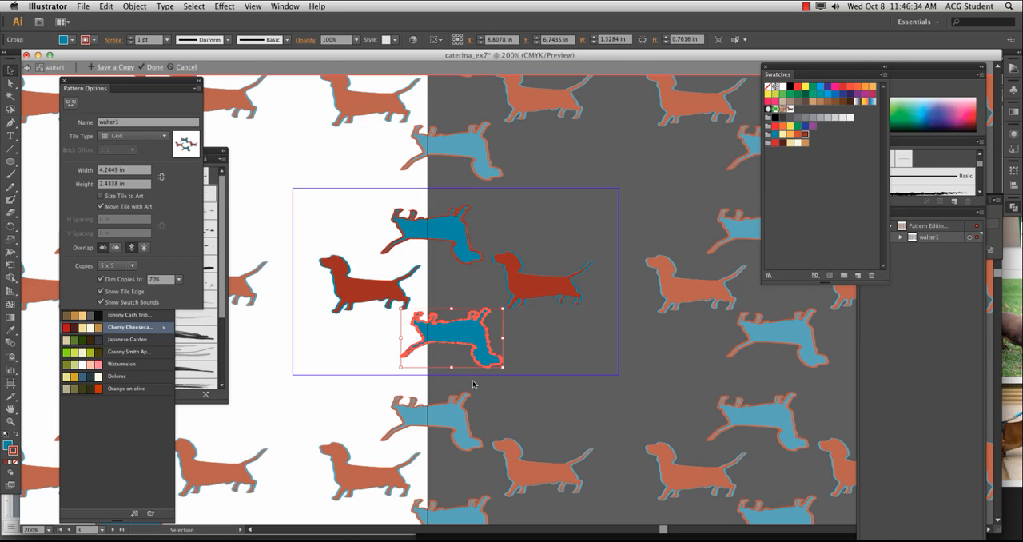
left_click(543, 389)
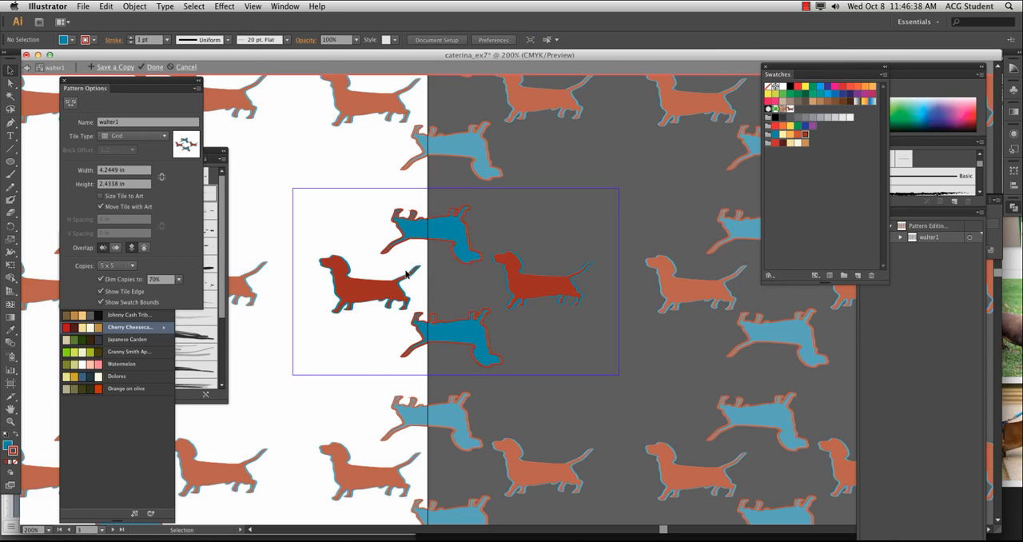
Try the Brick by Row, Brick by Column and Hex by Column tile types on the pattern
key("super+minus")
key("super+minus")
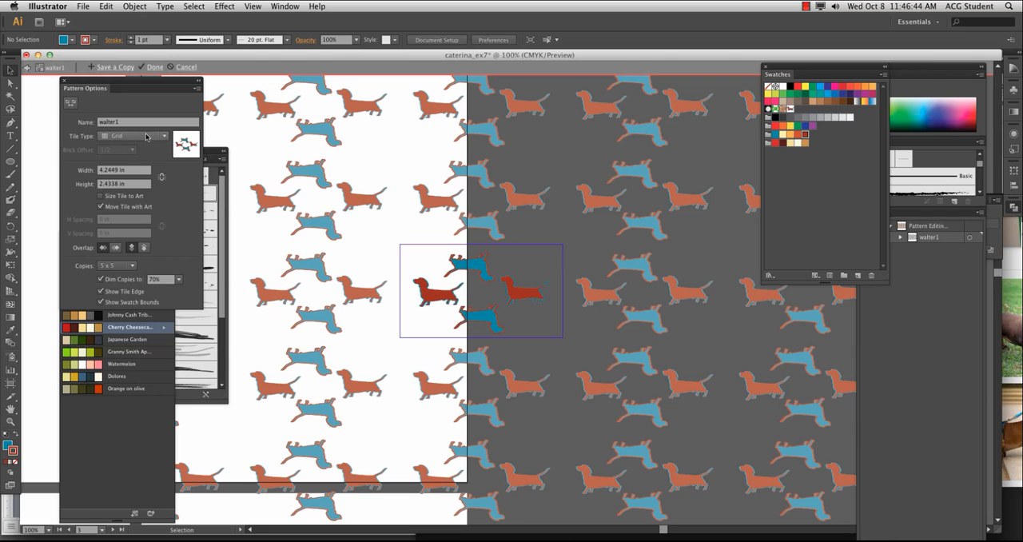
left_click(164, 137)
left_click(152, 161)
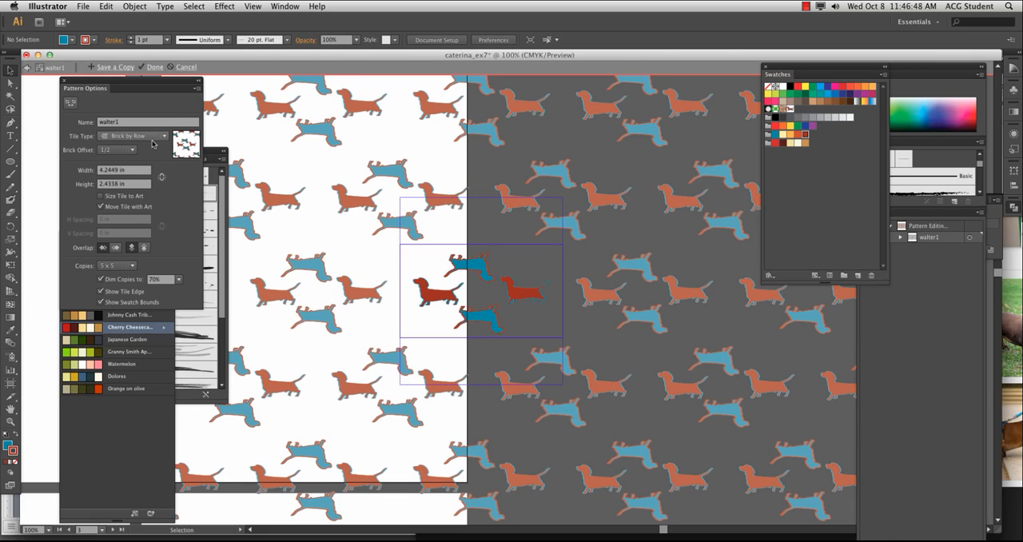
left_click(148, 137)
left_click(145, 170)
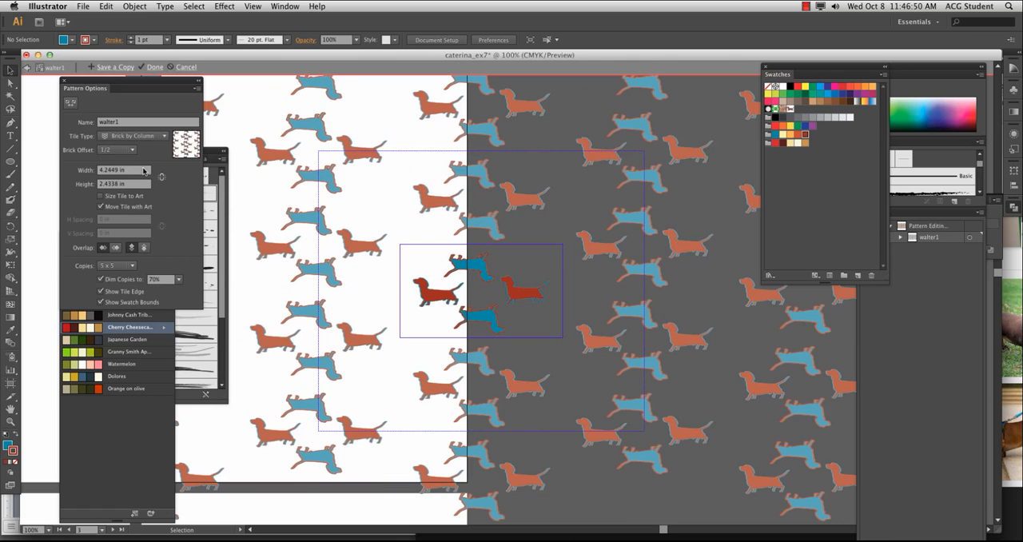
left_click(137, 141)
left_click(140, 178)
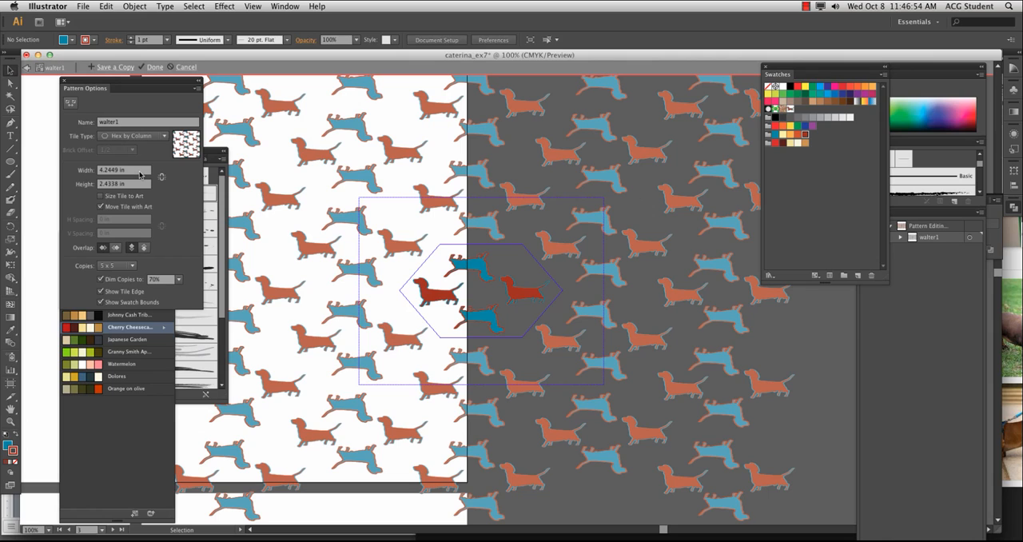
Set the pattern's tile type to Hex by Row, try 9 x 9 copies, and finish editing with 5 x 5 copies
left_click(137, 136)
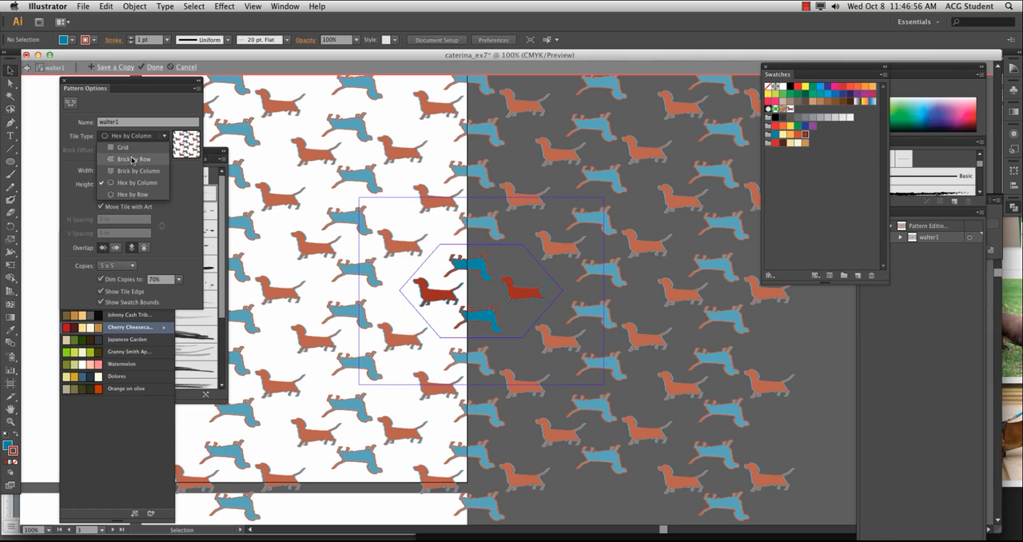
left_click(126, 186)
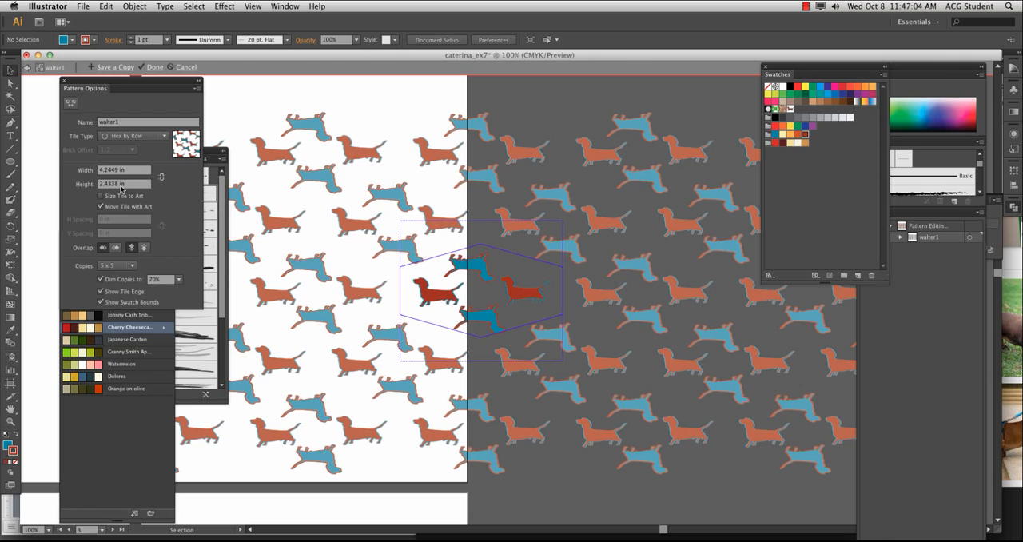
left_click(111, 266)
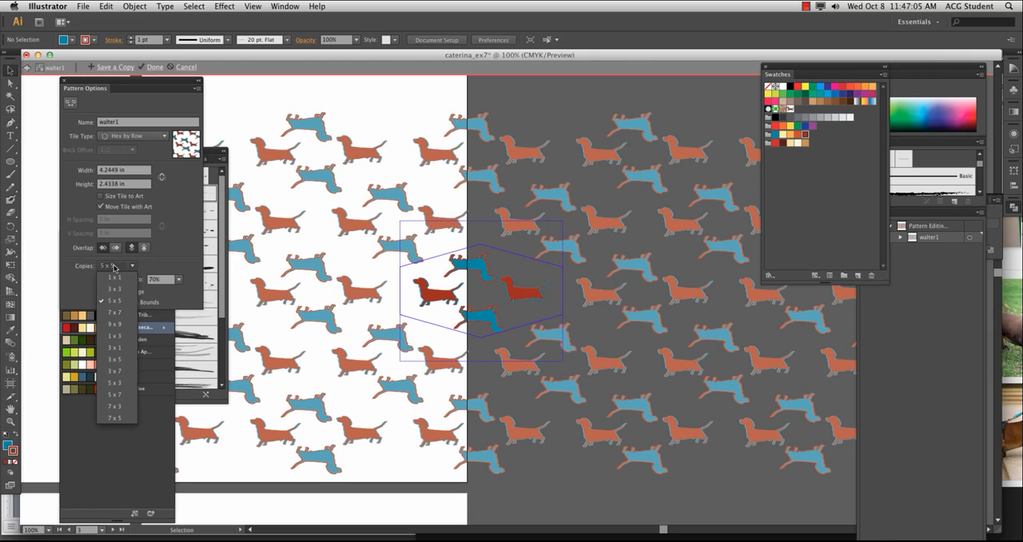
left_click(112, 324)
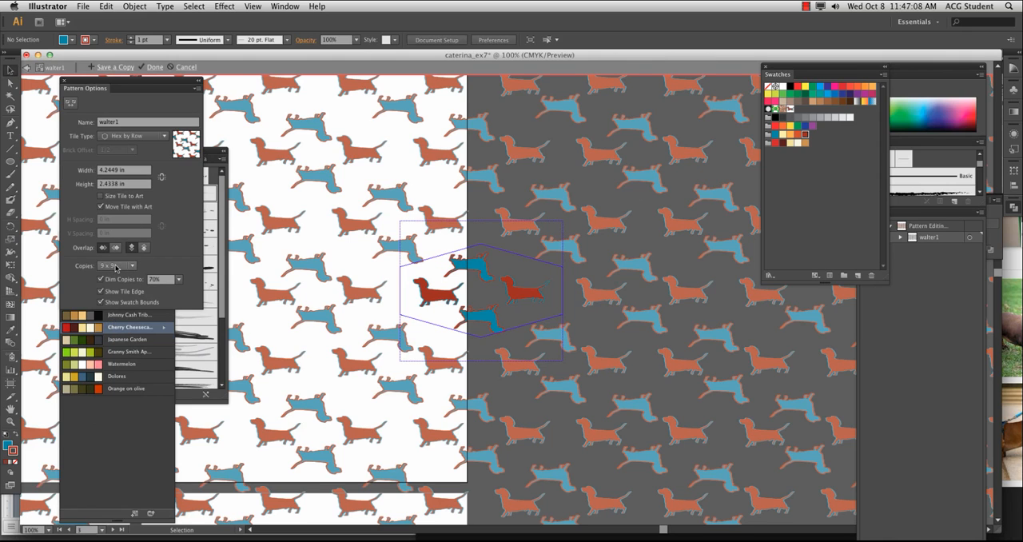
left_click(117, 267)
left_click(115, 303)
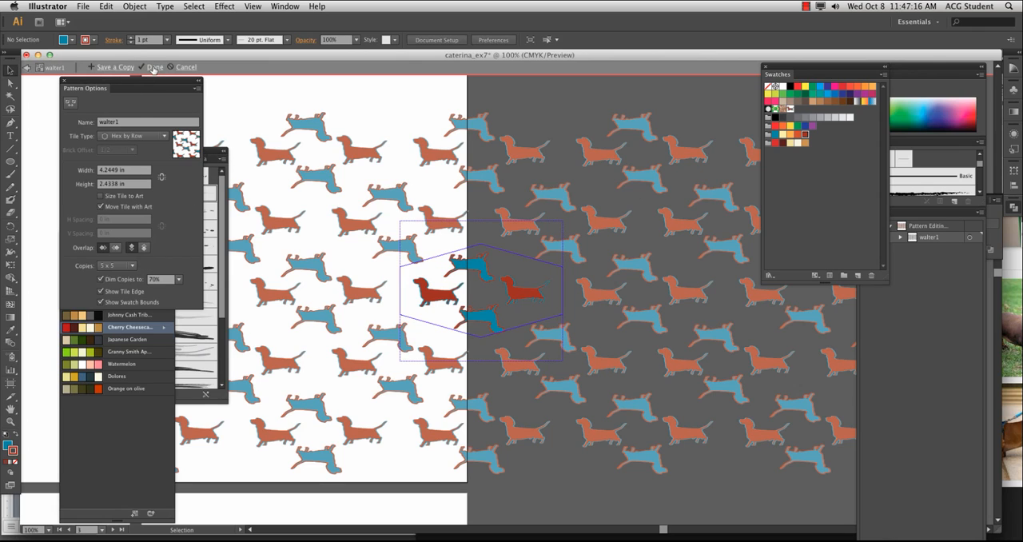
left_click(153, 67)
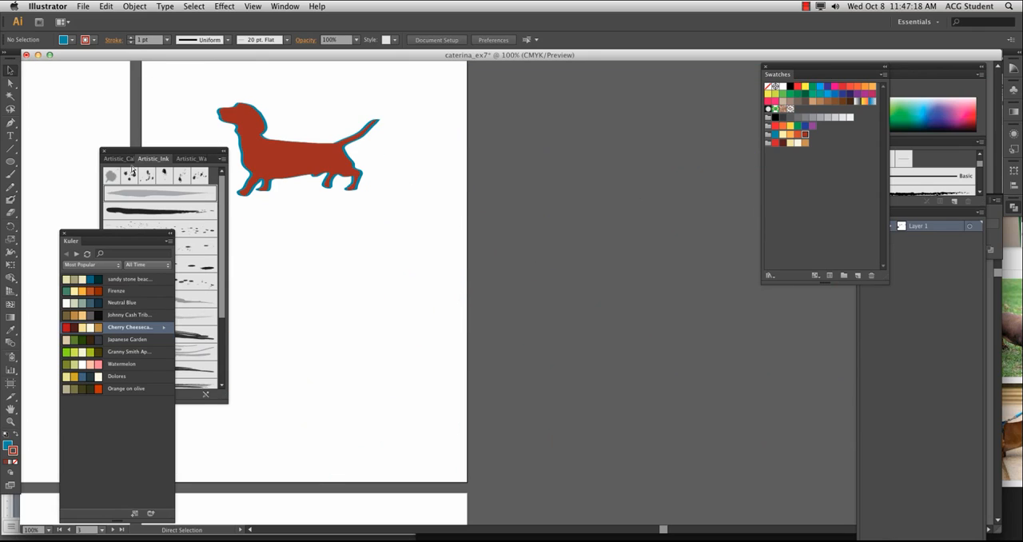
Move the dachshund onto the neighbouring artboard with the circles and draw a rectangle covering the whole artboard it leaves
key("super+minus")
key("super+minus")
key("super+minus")
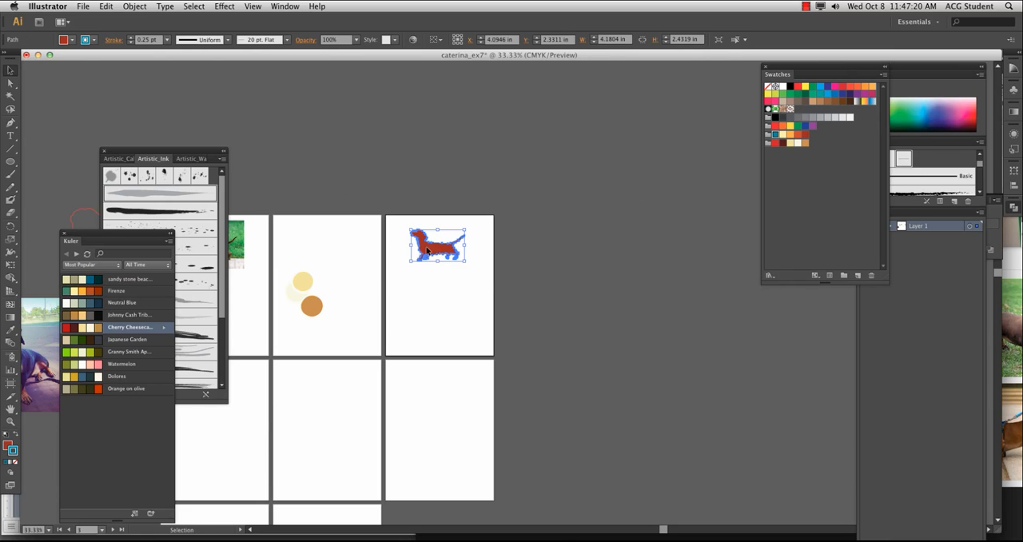
left_click_drag(462, 261, 363, 257)
left_click_drag(11, 161, 50, 165)
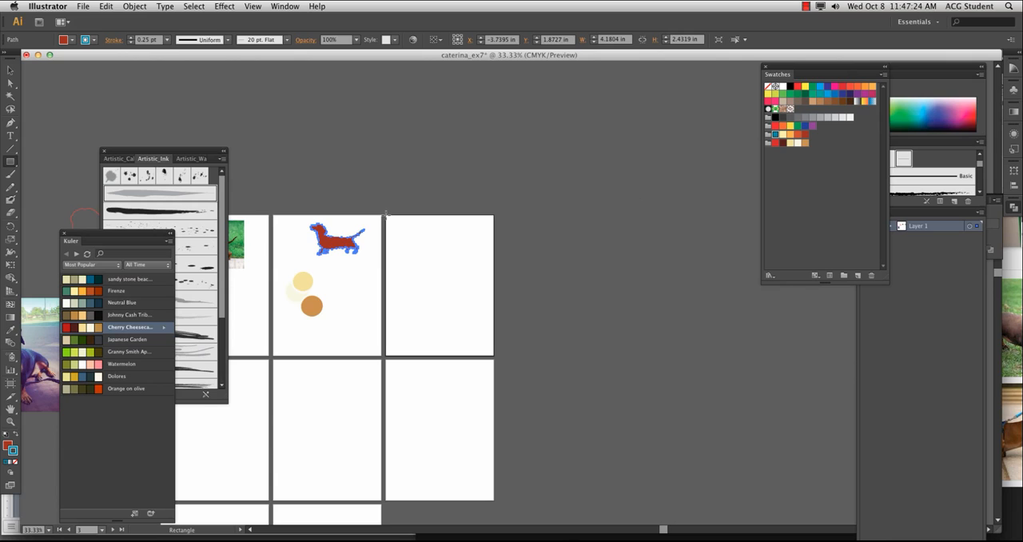
left_click_drag(385, 215, 494, 354)
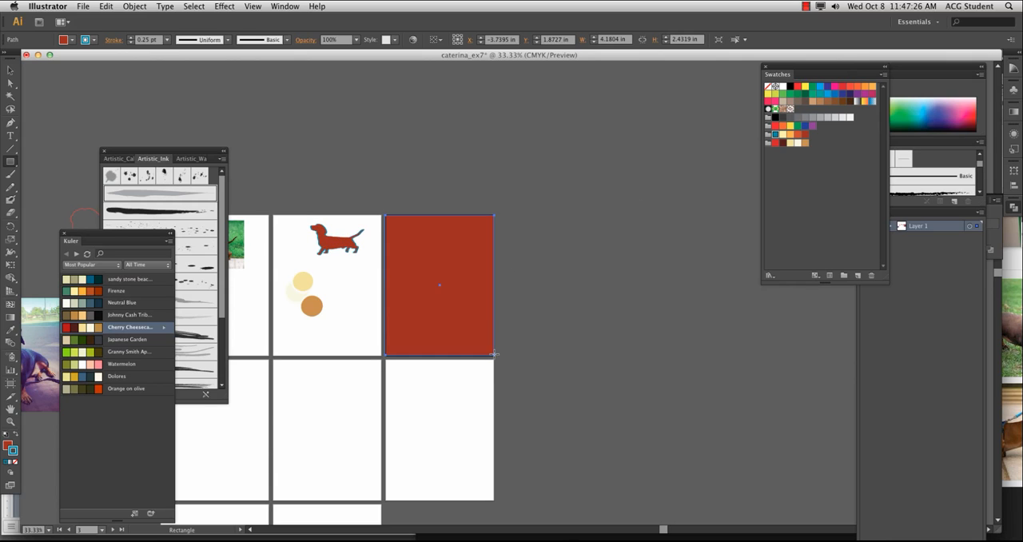
Give the artboard-sized rectangle the walter1 pattern swatch as its fill and a dark red stroke
left_click_drag(786, 74, 594, 71)
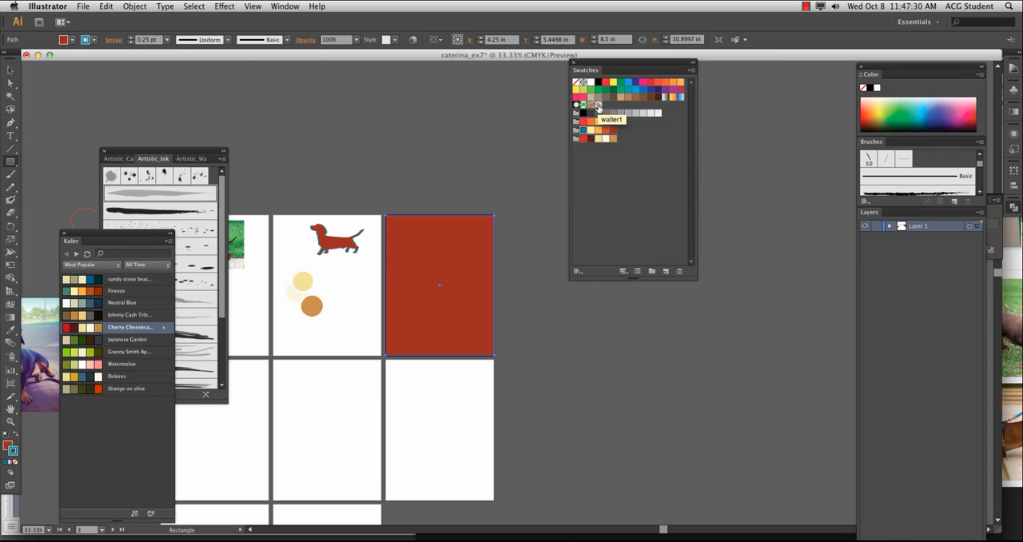
left_click(598, 106)
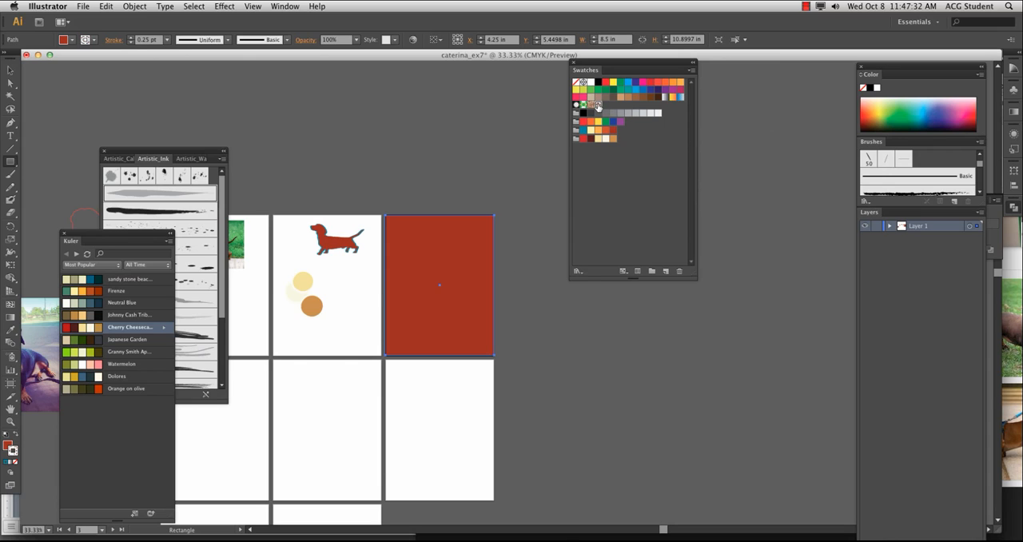
left_click(14, 436)
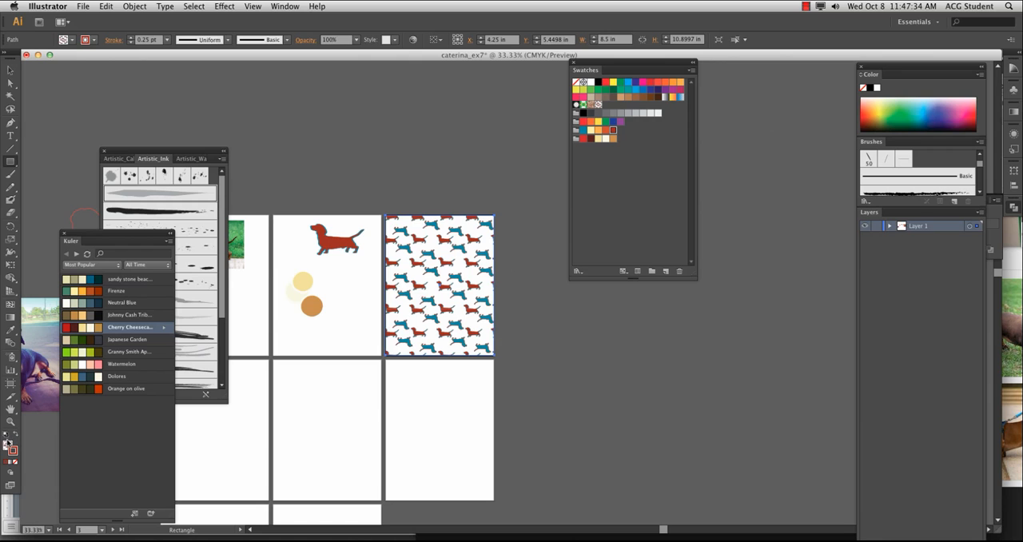
key("v")
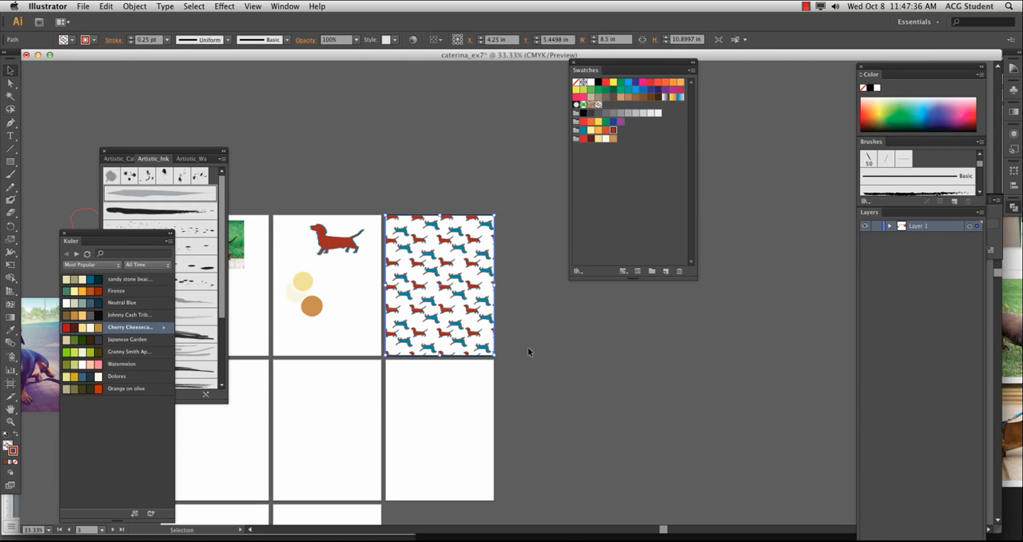
Inspect the dachshund pattern up close, shift the filled rectangle sideways, and realign it with its artboard
scroll(528, 352, "up", 4)
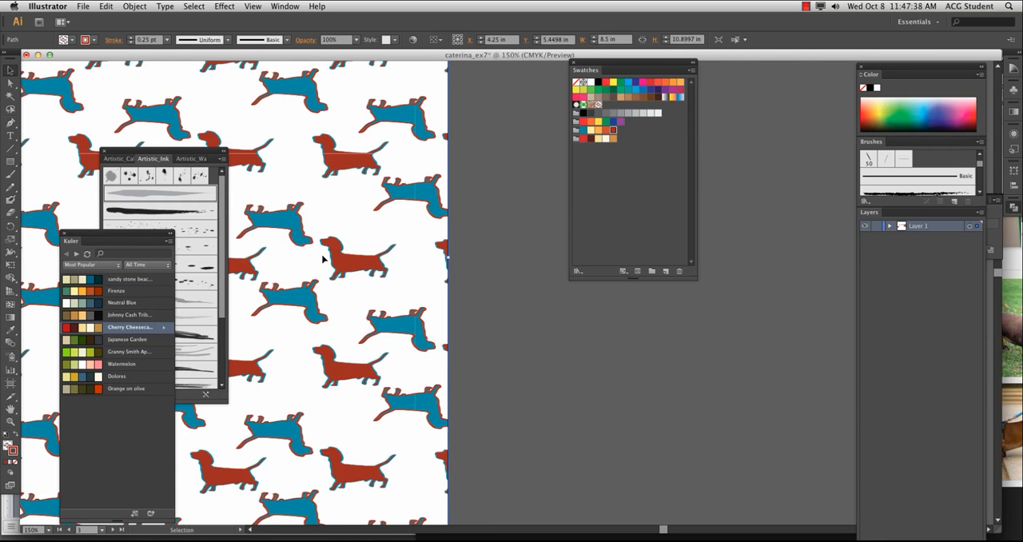
scroll(323, 258, "left", 5)
left_click(752, 323)
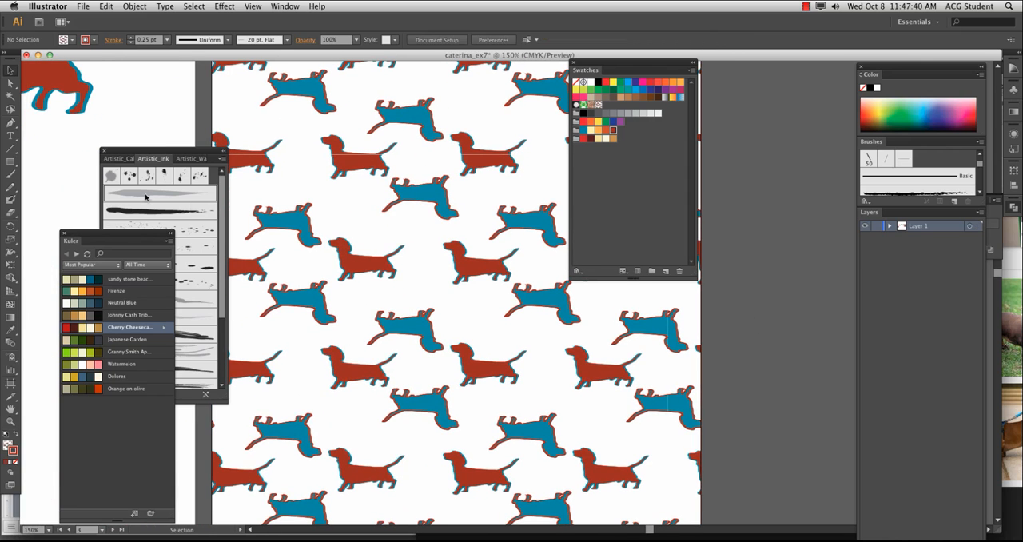
key("space")
left_click_drag(393, 362, 413, 408)
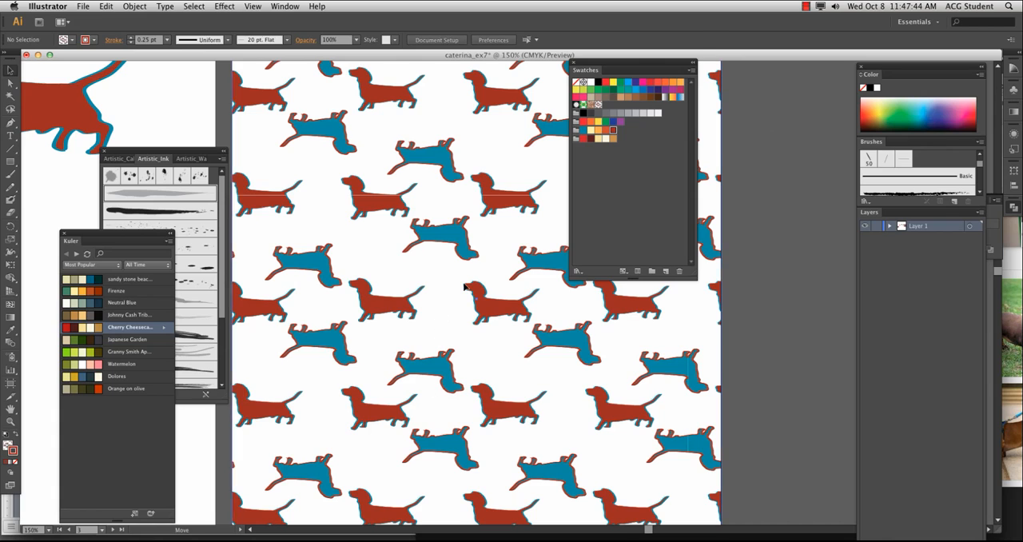
left_click_drag(464, 286, 478, 266)
left_click_drag(390, 206, 424, 206)
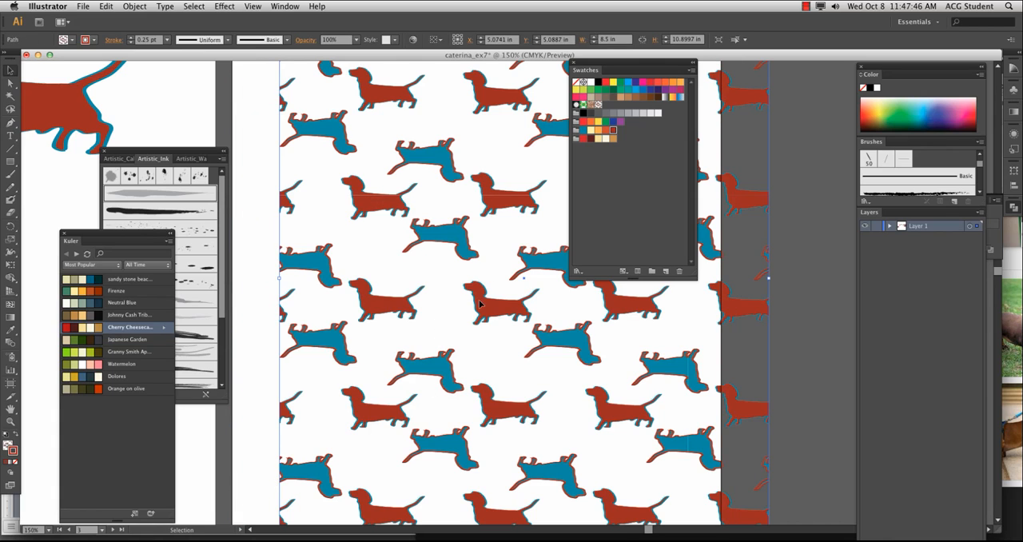
left_click_drag(481, 304, 431, 307)
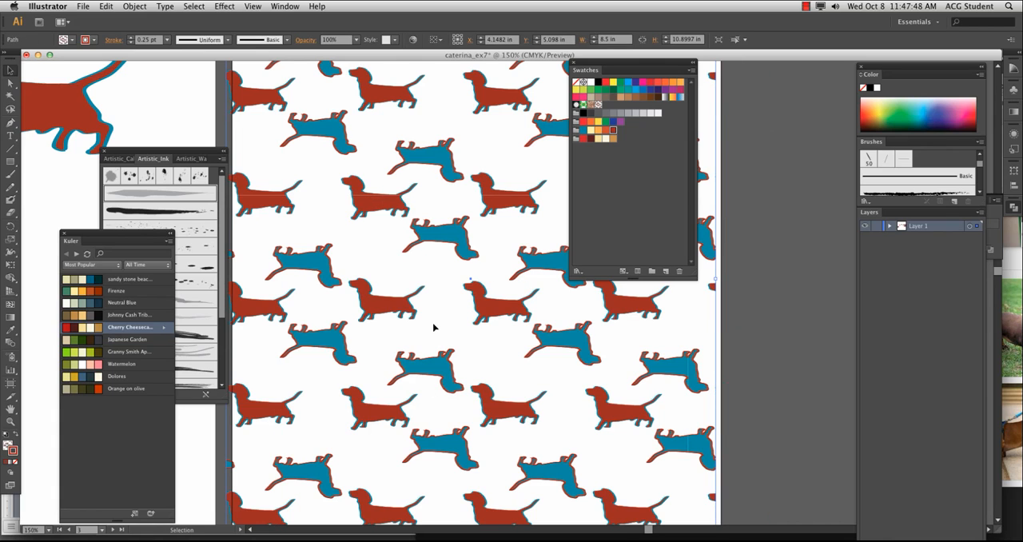
left_click_drag(410, 342, 434, 283)
key("super+minus")
key("super+minus")
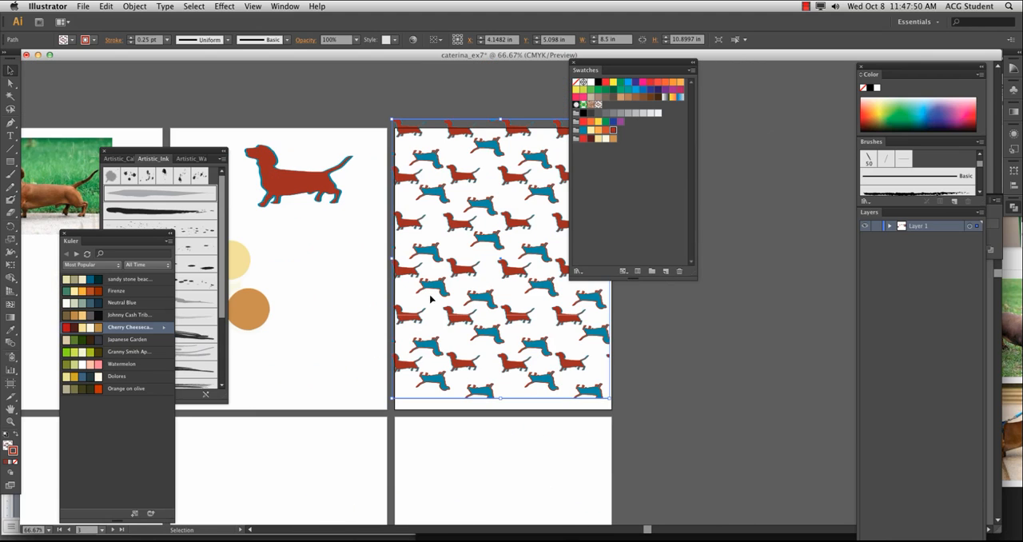
left_click_drag(481, 319, 484, 332)
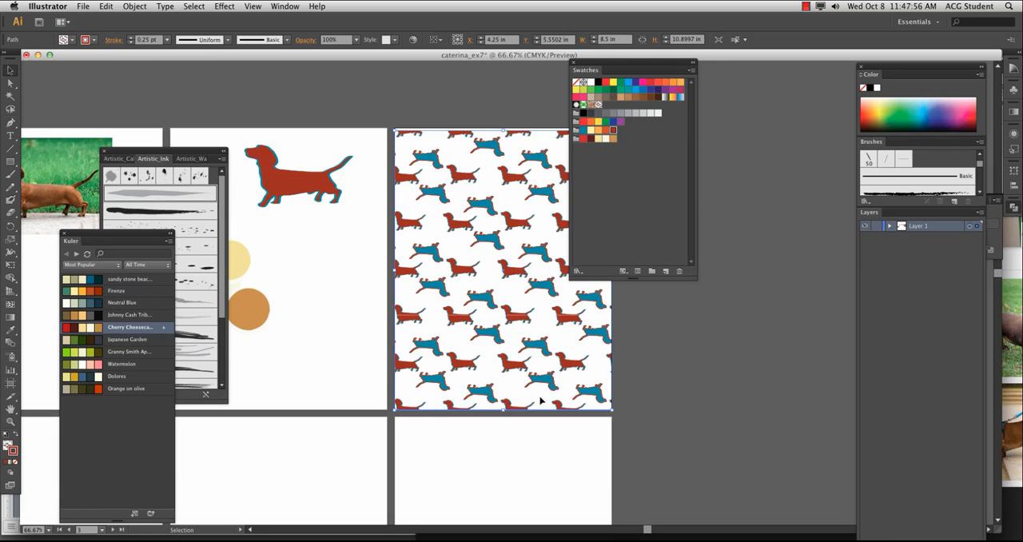
Open a duplicate of the walter1 swatch for editing and scale its four dachshunds down to about 1.85 by 1.09 in
left_click(598, 105)
left_click_drag(598, 105, 666, 272)
double_click(606, 106)
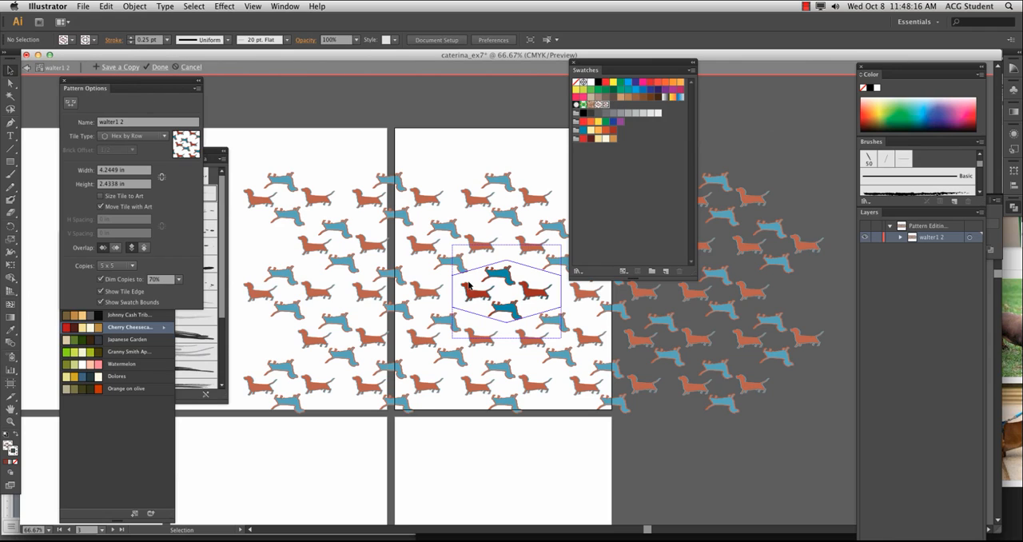
left_click(536, 299)
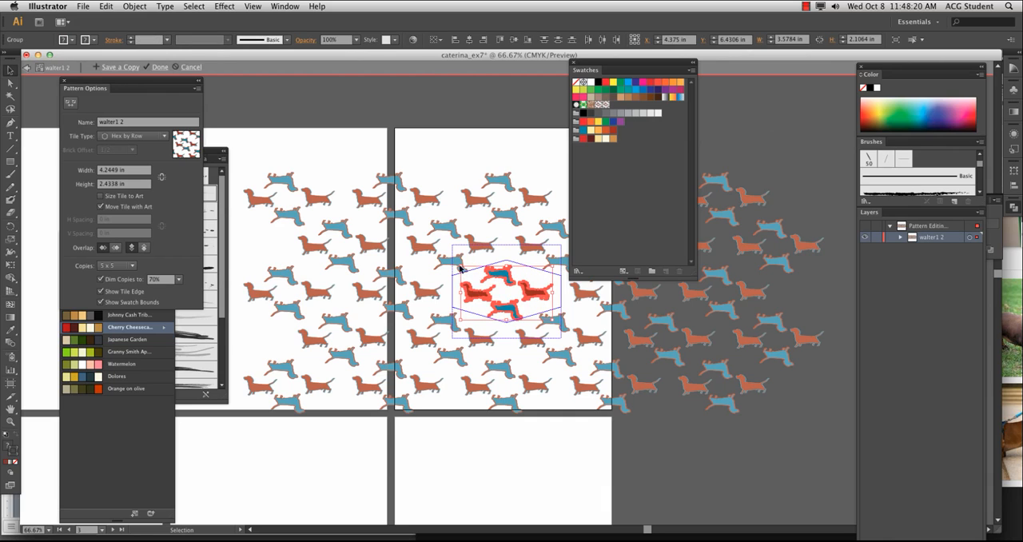
left_click_drag(461, 266, 503, 290)
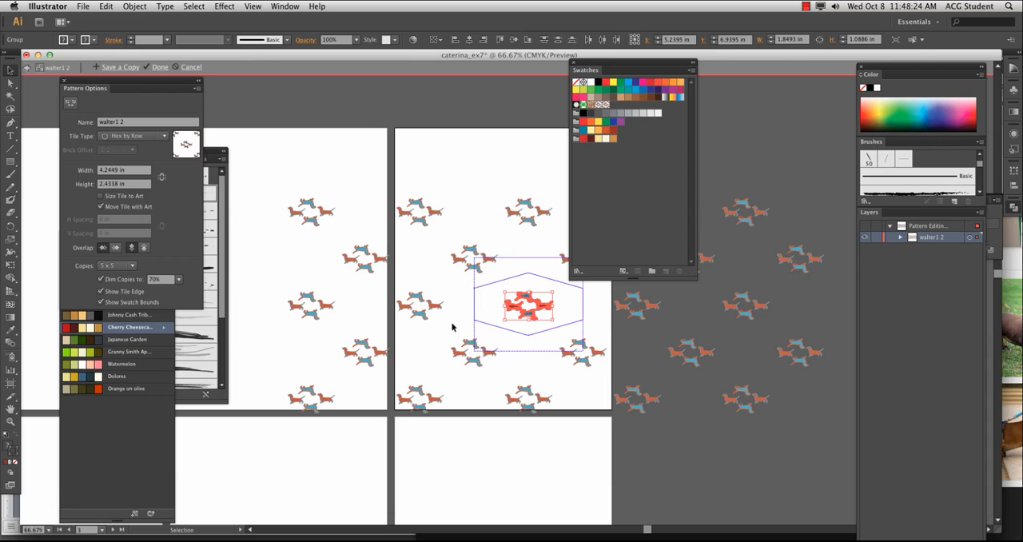
Add the Johnny Cash Tribute colour group to the swatches and give the right-hand dachshund a black stroke from it
left_click(164, 320)
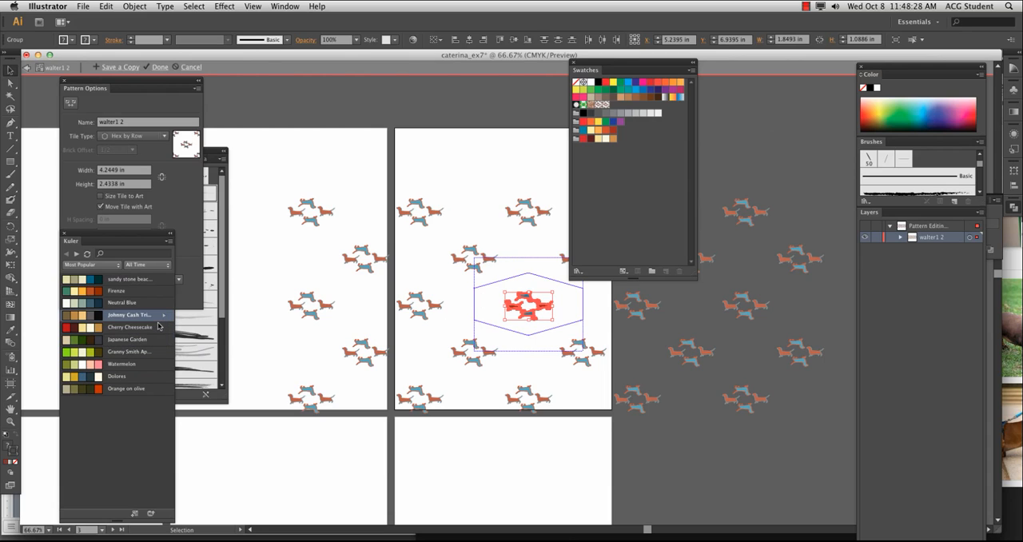
key("super+equal")
key("super+equal")
key("super+equal")
key("super+equal")
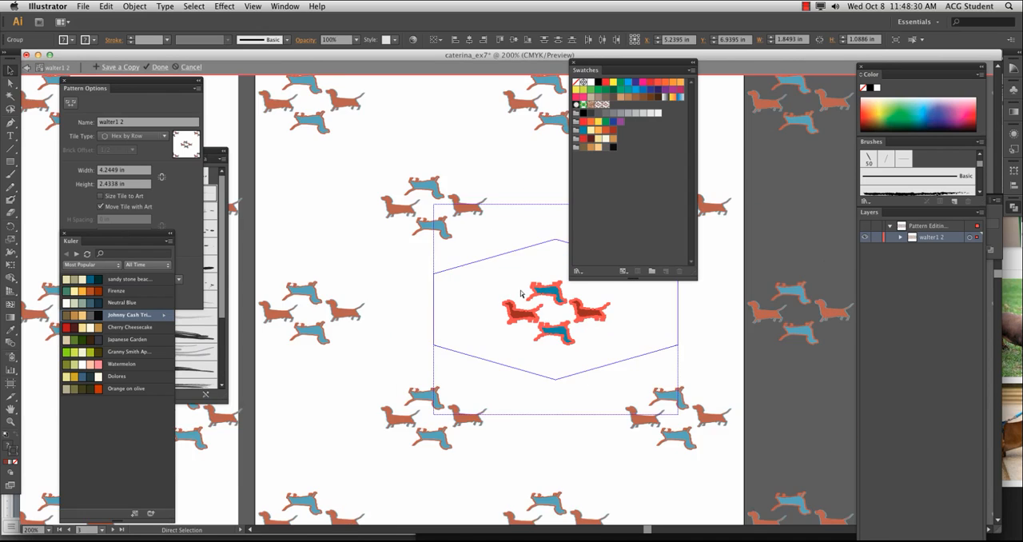
scroll(431, 277, "right", 5)
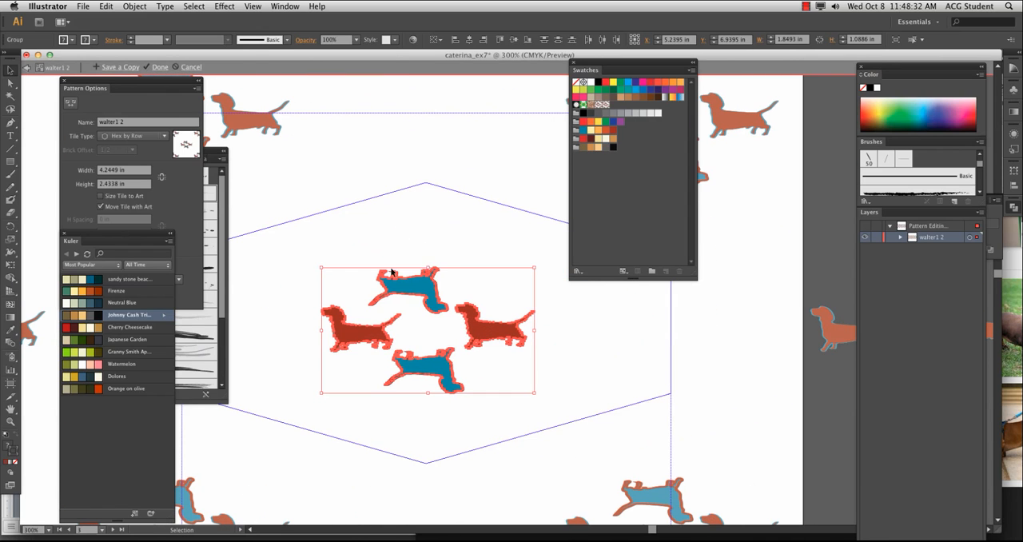
left_click(481, 258)
left_click(487, 325)
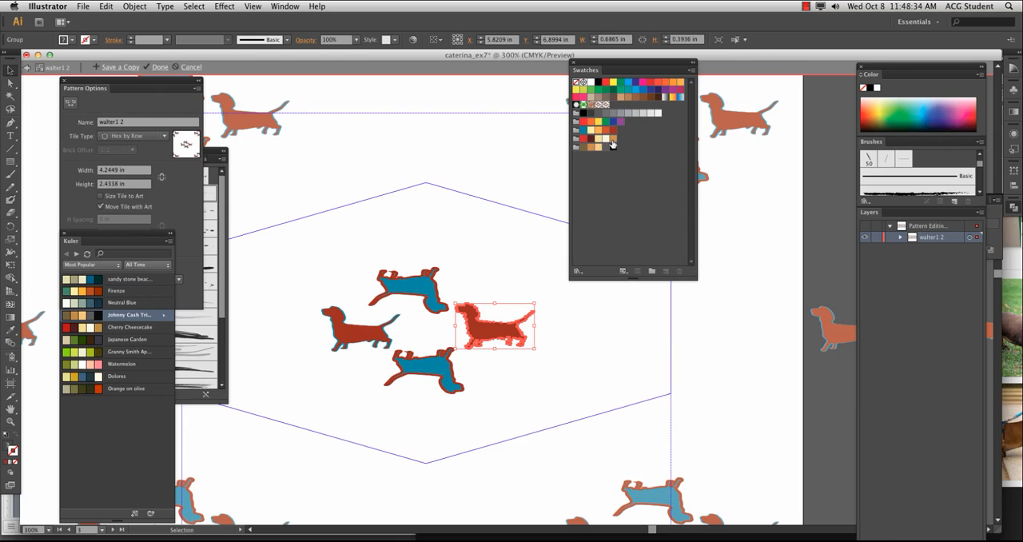
left_click(612, 147)
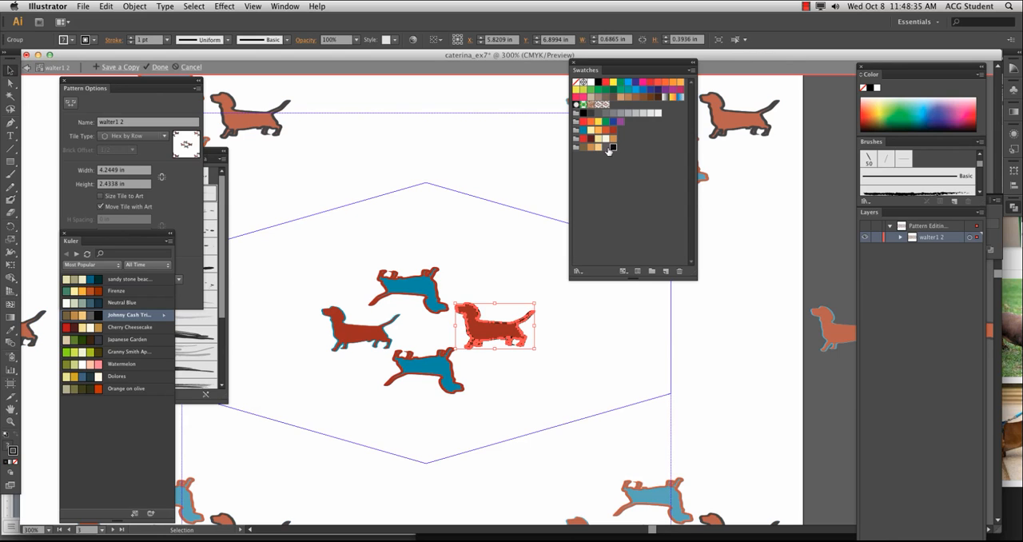
left_click(463, 273)
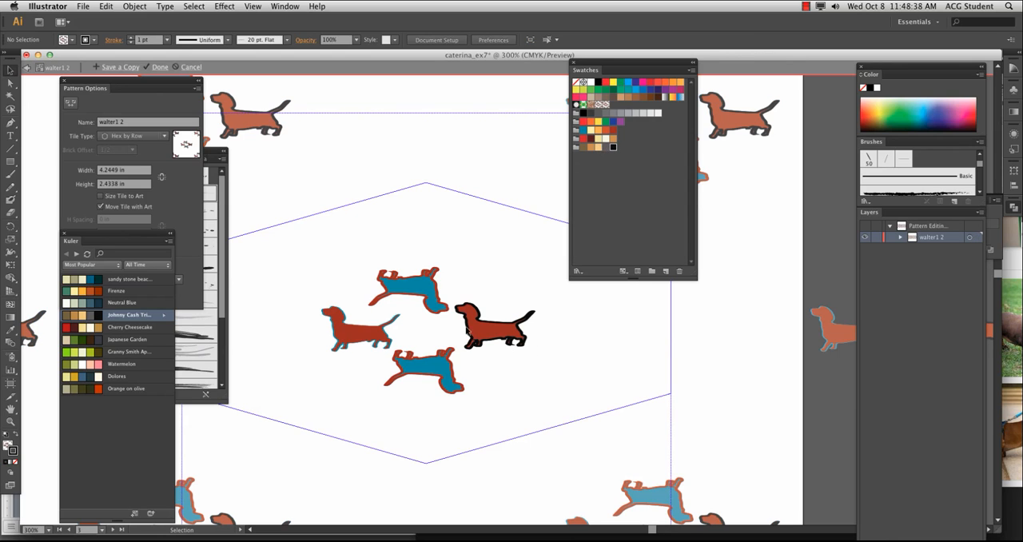
Fill all four dachshunds with the dark grey from the Johnny Cash Tribute colour group
left_click_drag(559, 366, 315, 280)
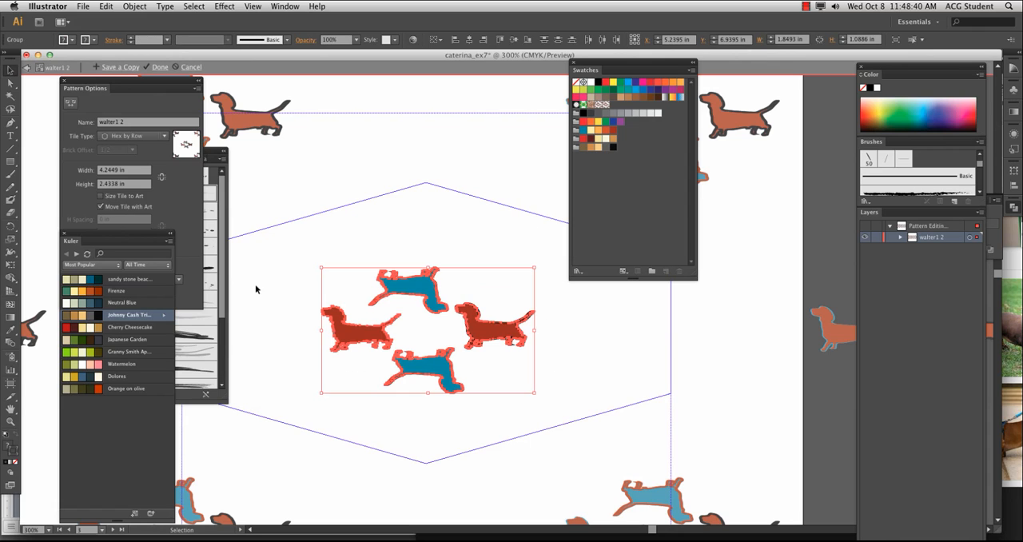
left_click(72, 39)
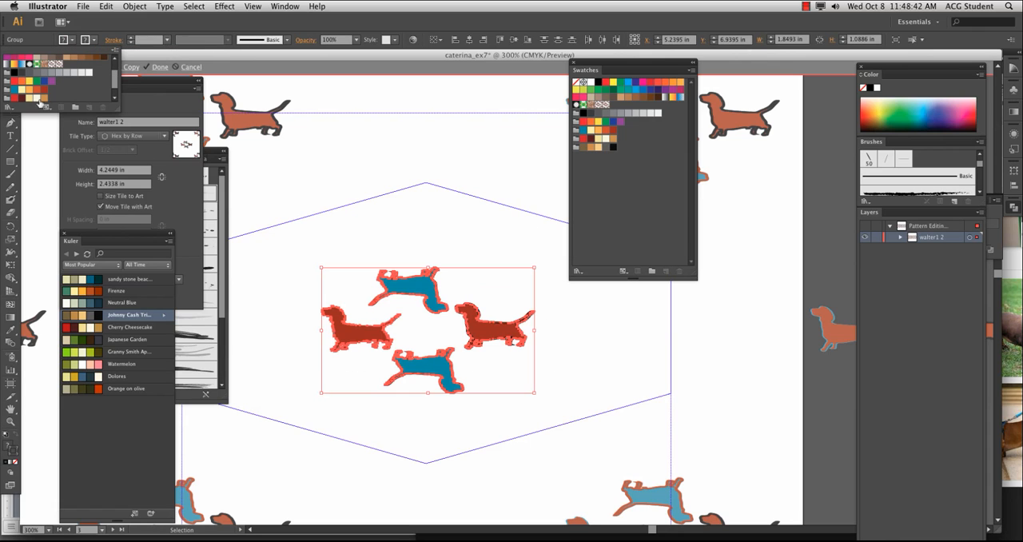
left_click(39, 98)
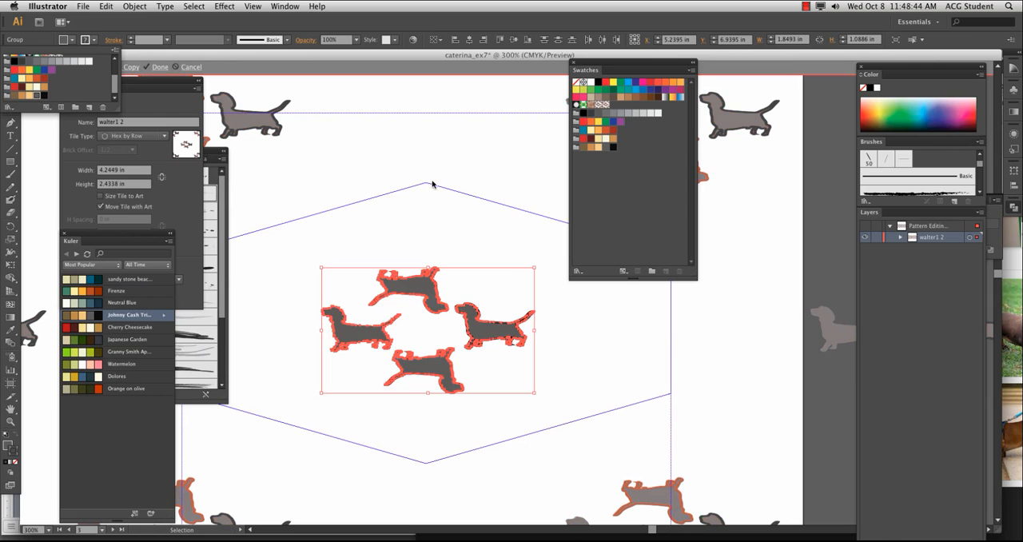
left_click(286, 288)
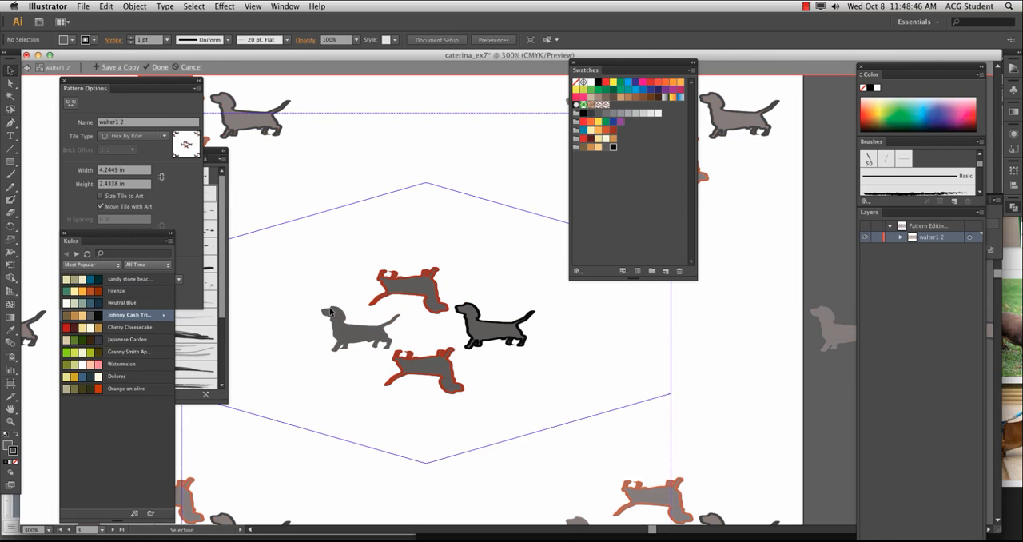
Stroke all four dachshunds with the black from the Johnny Cash Tribute colour group and finish editing the pattern
left_click_drag(314, 267, 533, 402)
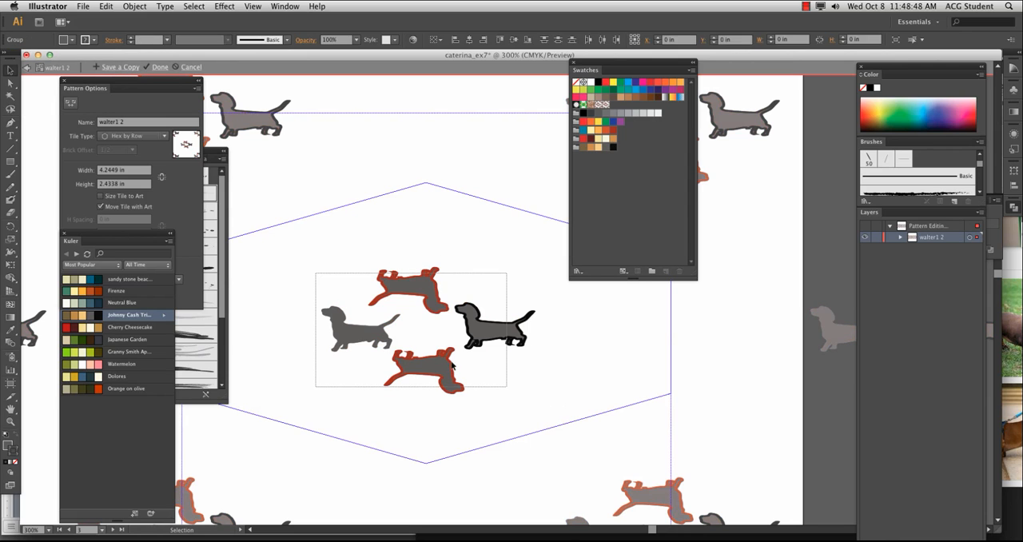
left_click(84, 40)
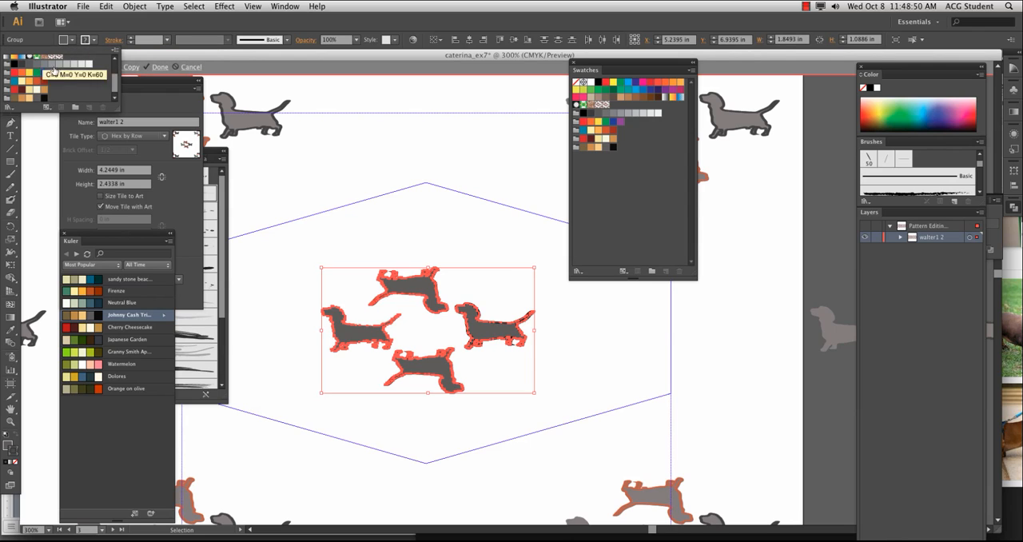
left_click(45, 98)
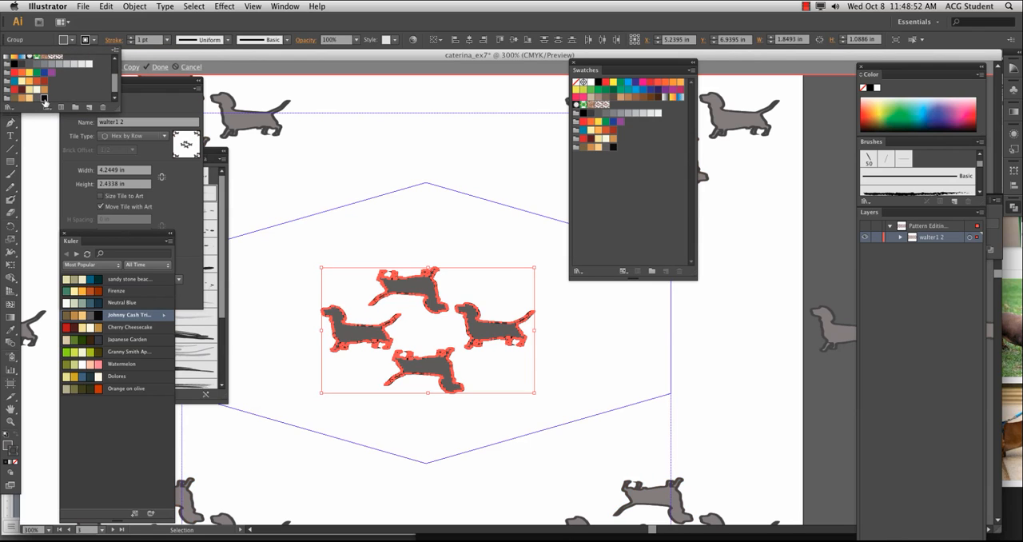
left_click(307, 200)
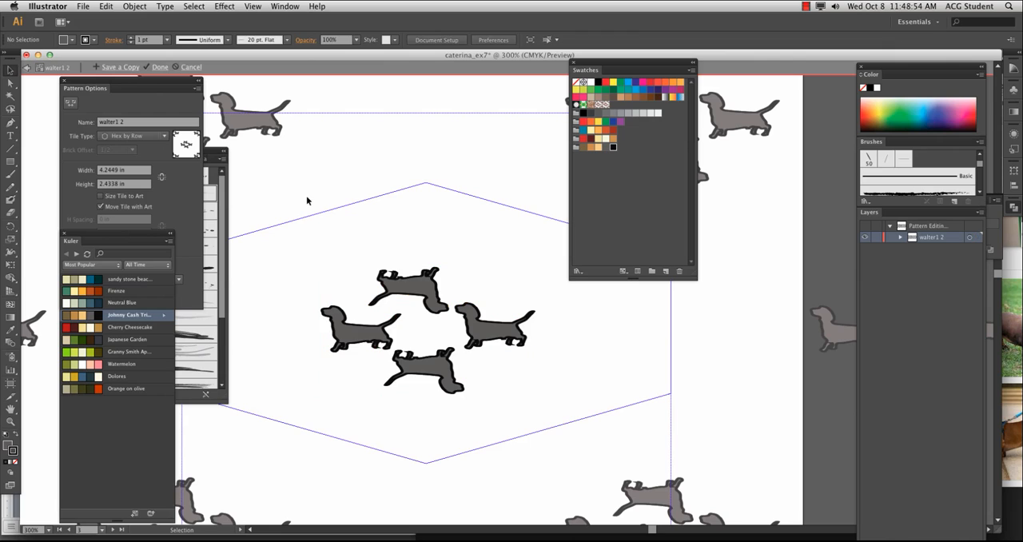
left_click(375, 332)
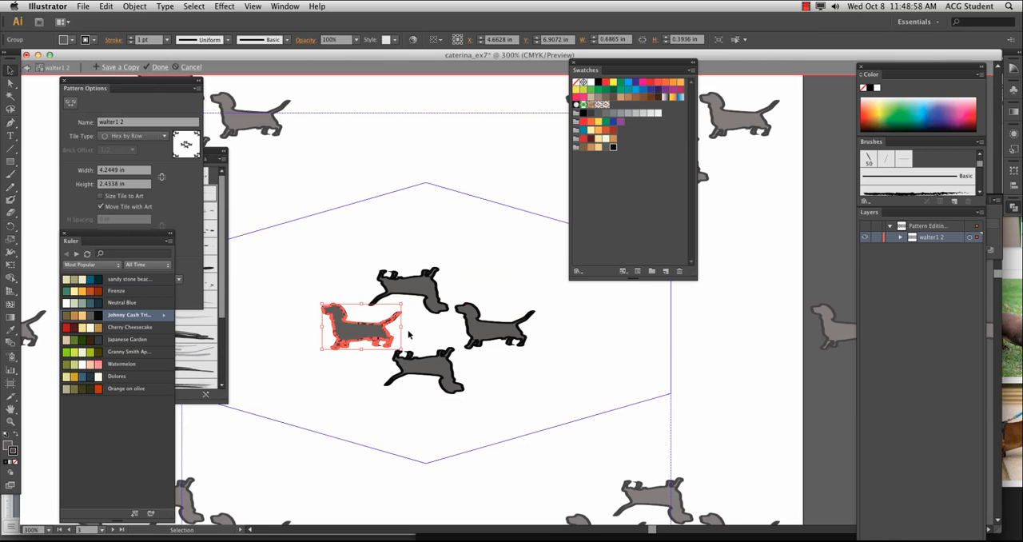
left_click(511, 376)
left_click(160, 67)
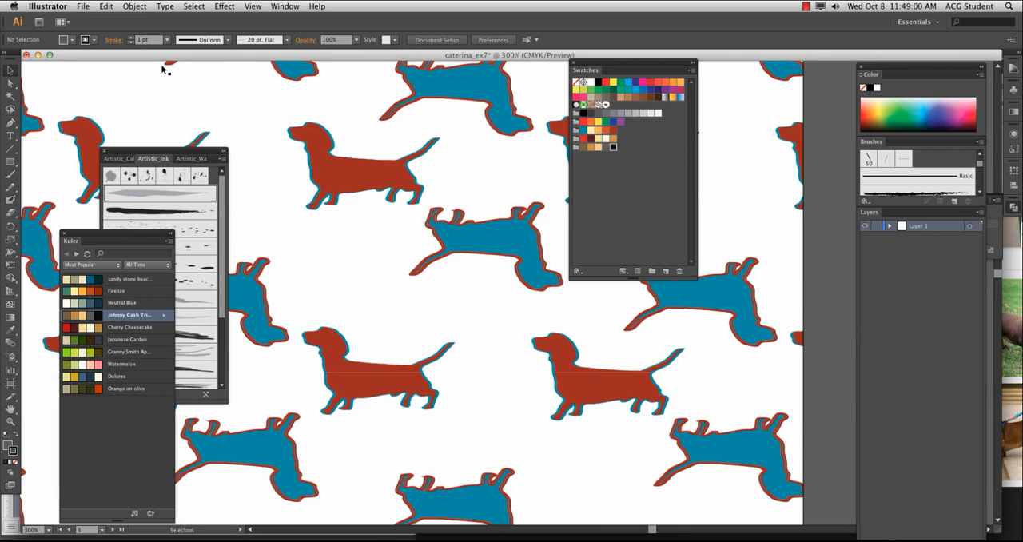
Draw a rectangle about 8.46 by 11.17 in over the first artboard of the second row
key("super+minus")
key("super+minus")
key("super+minus")
key("super+minus")
key("super+minus")
key("super+minus")
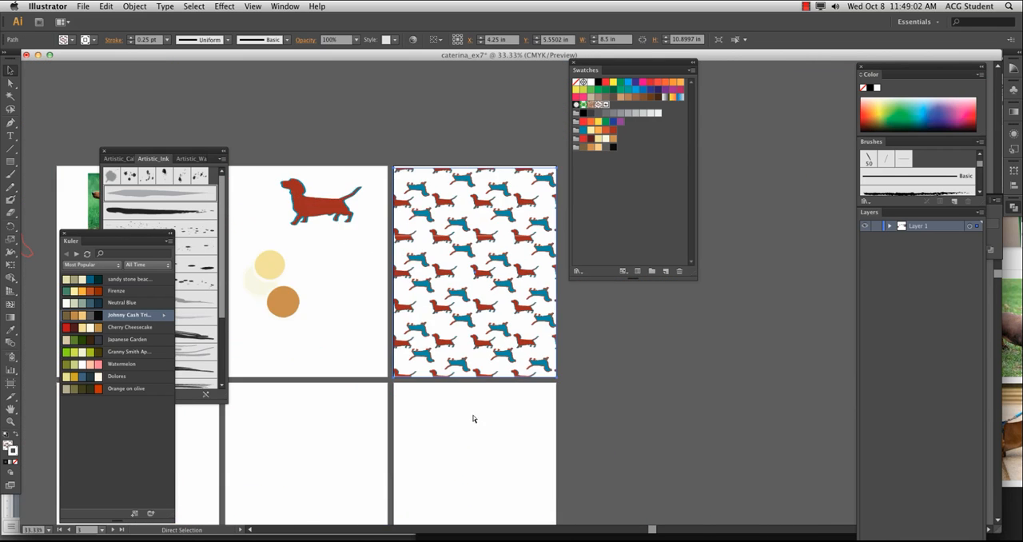
left_click_drag(352, 438, 548, 395)
left_click(11, 160)
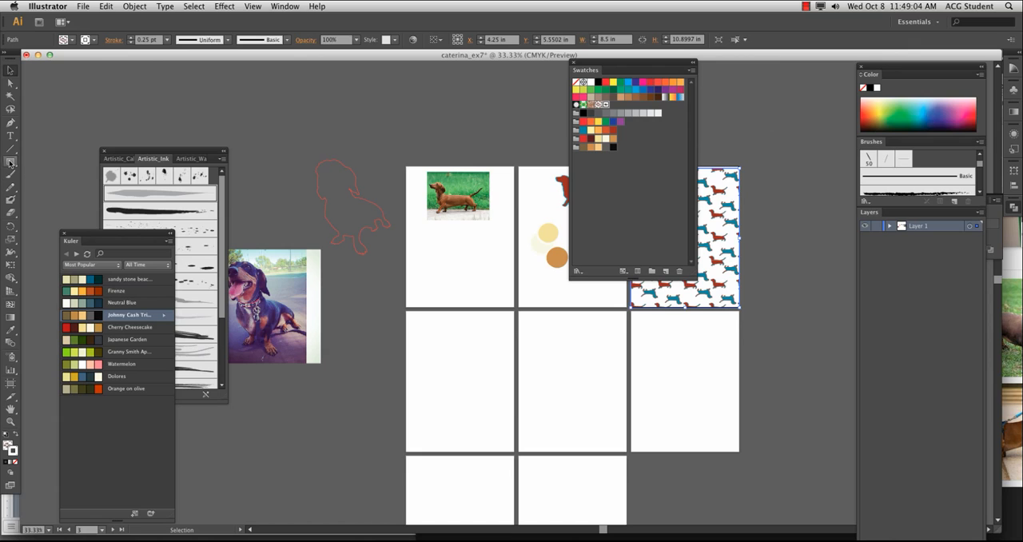
left_click_drag(407, 311, 515, 454)
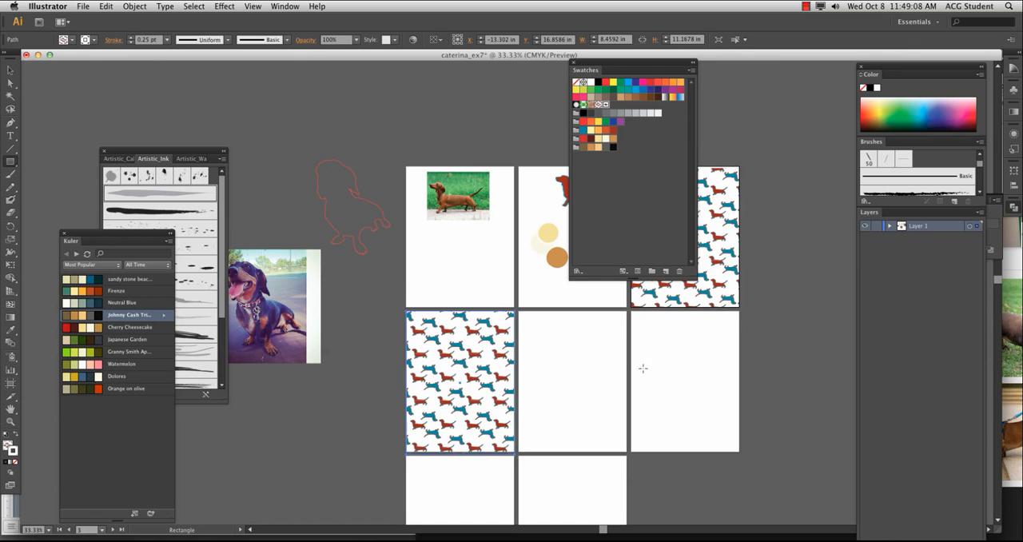
Rename the duplicated pattern swatch as walter2 and finish editing it
double_click(607, 104)
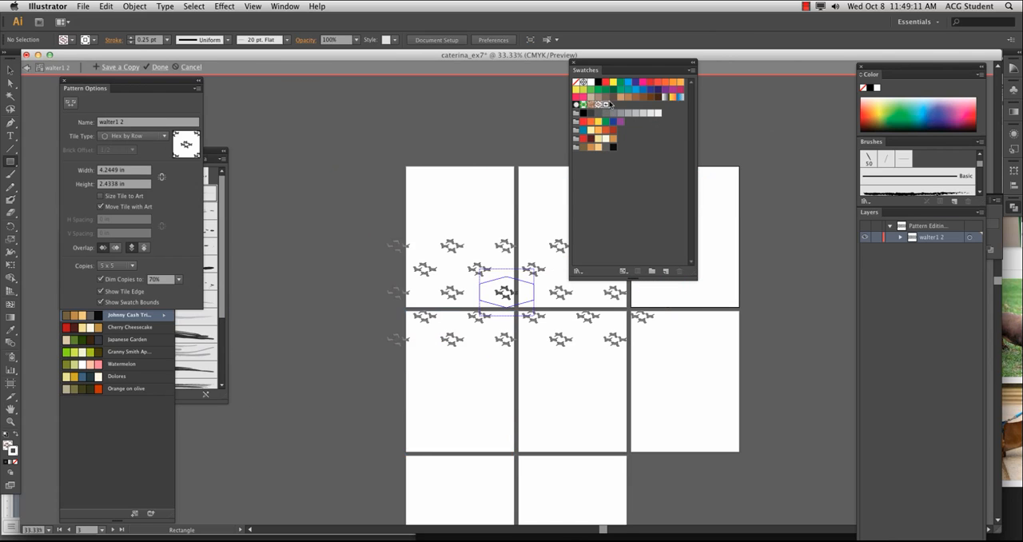
left_click(122, 124)
key("BackSpace")
key("BackSpace")
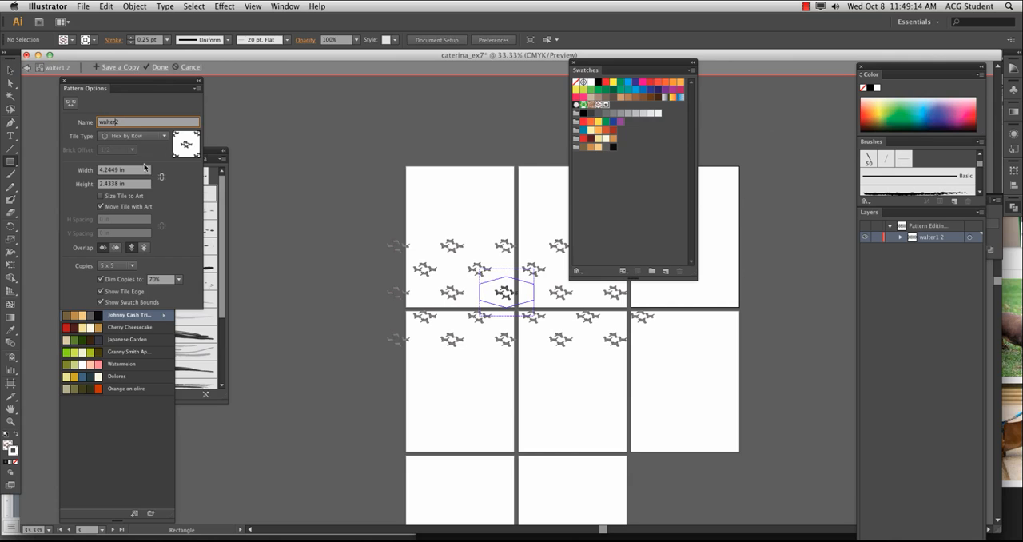
left_click(159, 67)
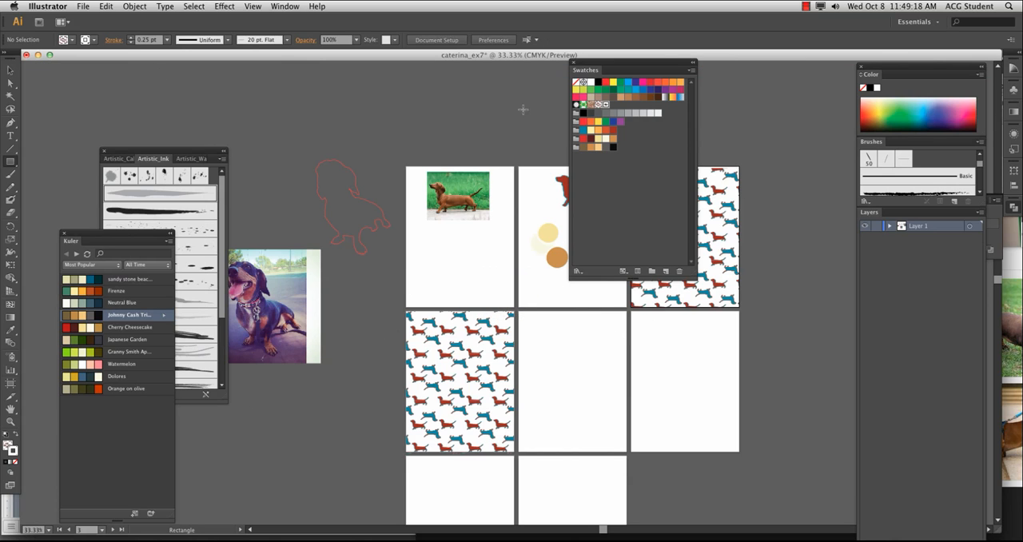
double_click(11, 449)
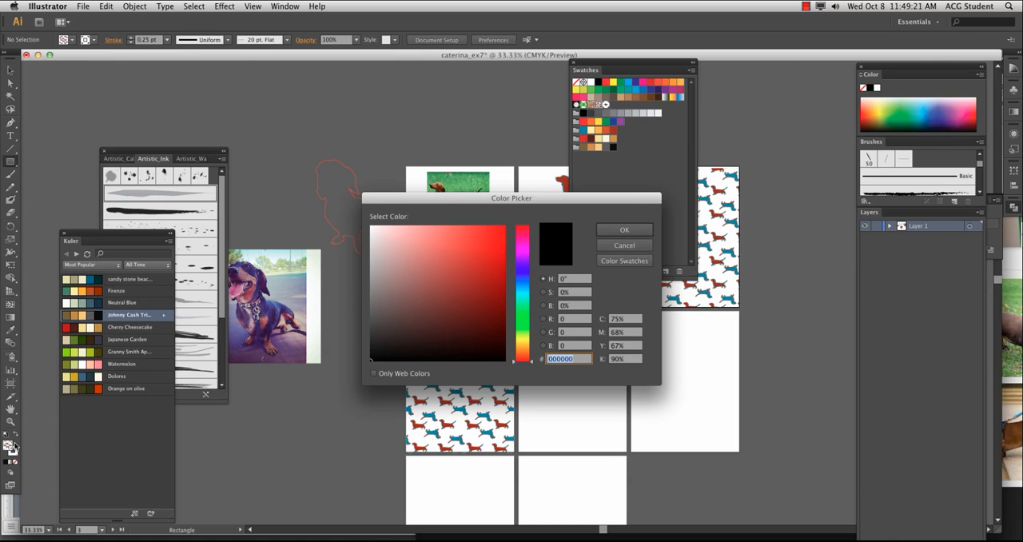
left_click(624, 260)
scroll(489, 351, "down", 5)
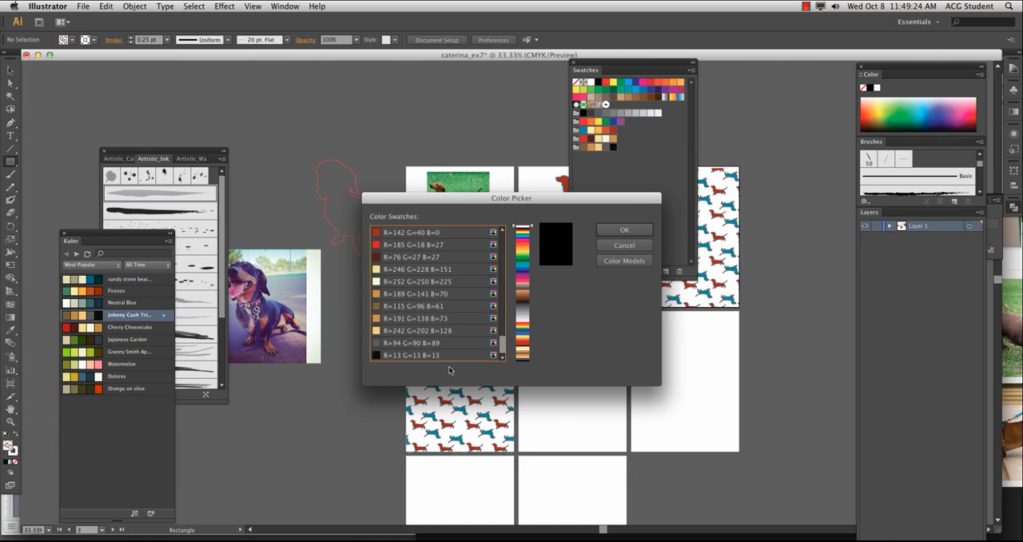
left_click(624, 245)
double_click(606, 104)
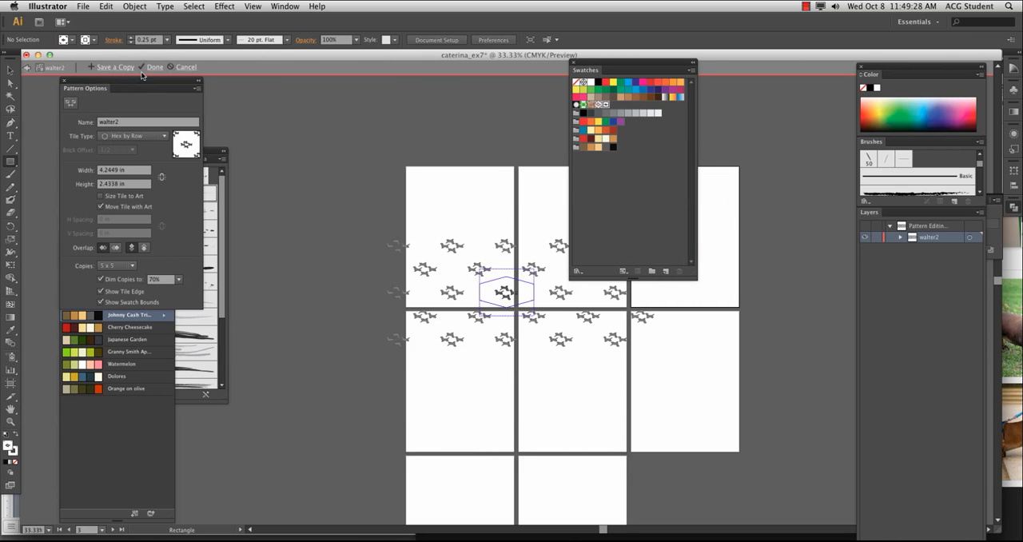
left_click(27, 68)
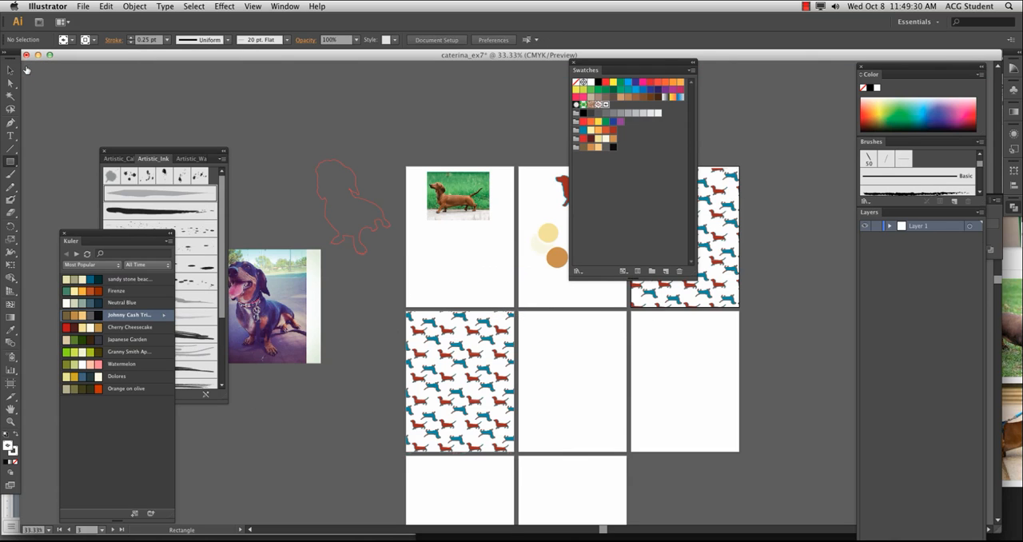
Delete the walter1-filled rectangle from the first artboard of the second row
left_click(10, 70)
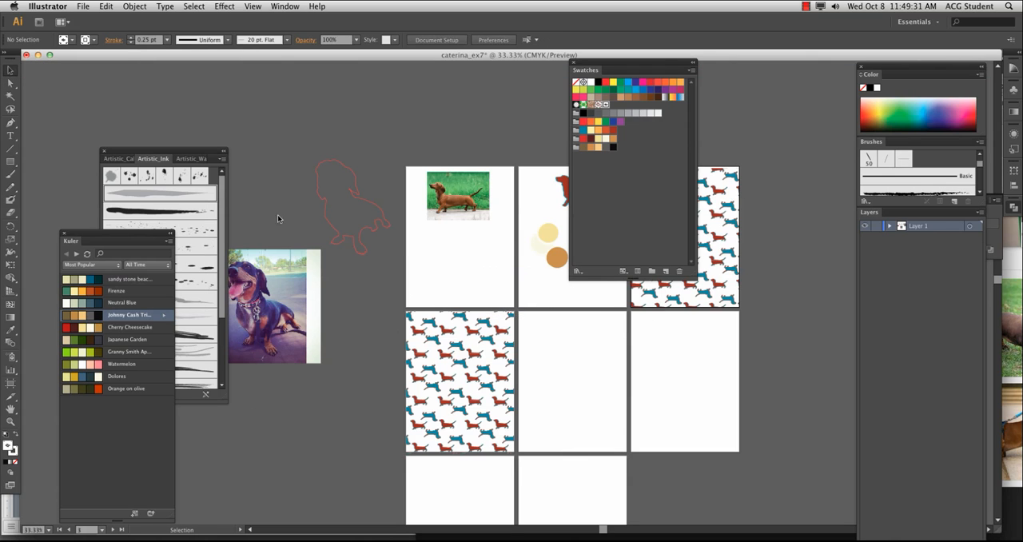
left_click(431, 374)
key("Delete")
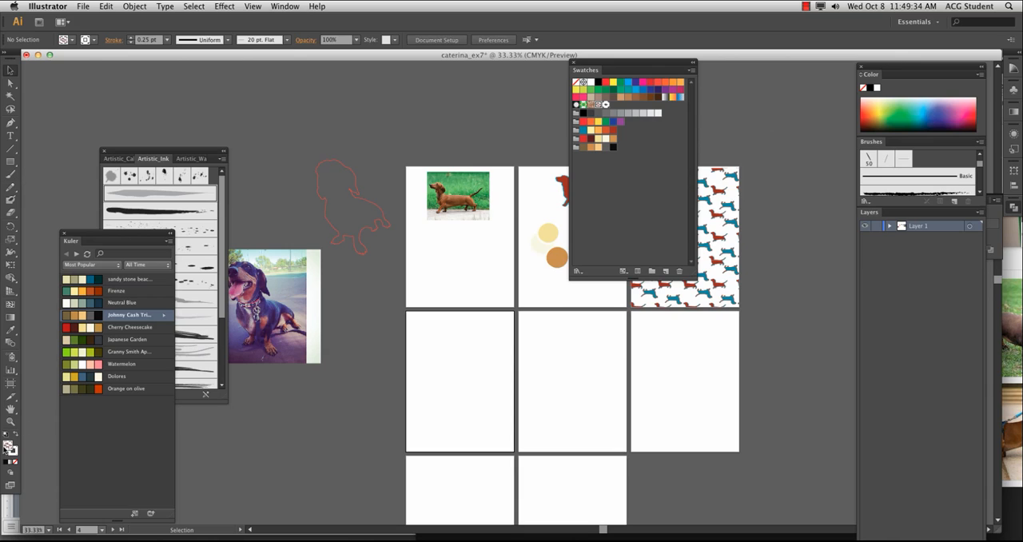
Draw a rectangle about 8.67 by 11.13 in over the second row's first artboard, with a walter2 fill and no stroke
left_click(14, 453)
left_click(14, 462)
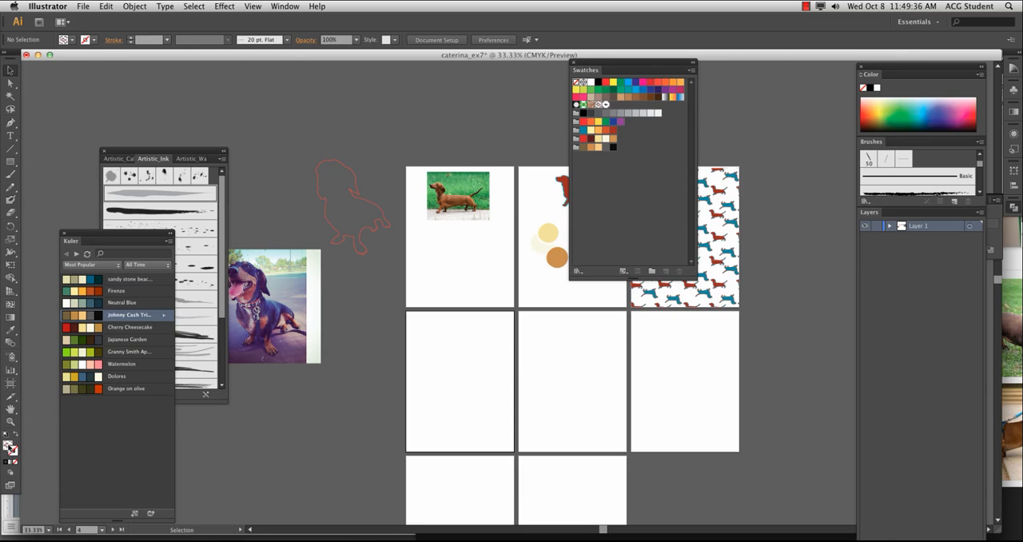
left_click(71, 40)
left_click(59, 59)
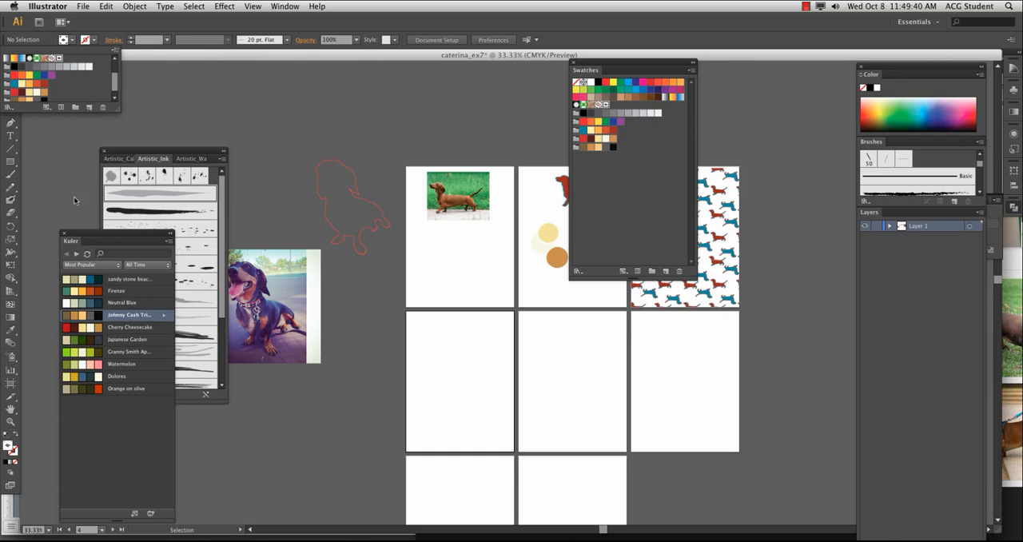
left_click(11, 162)
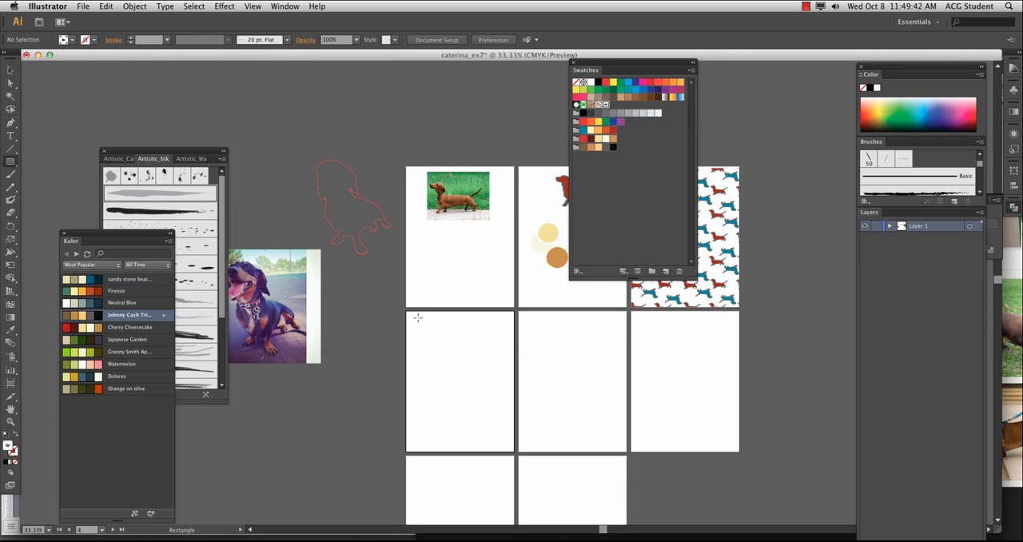
left_click_drag(406, 311, 515, 454)
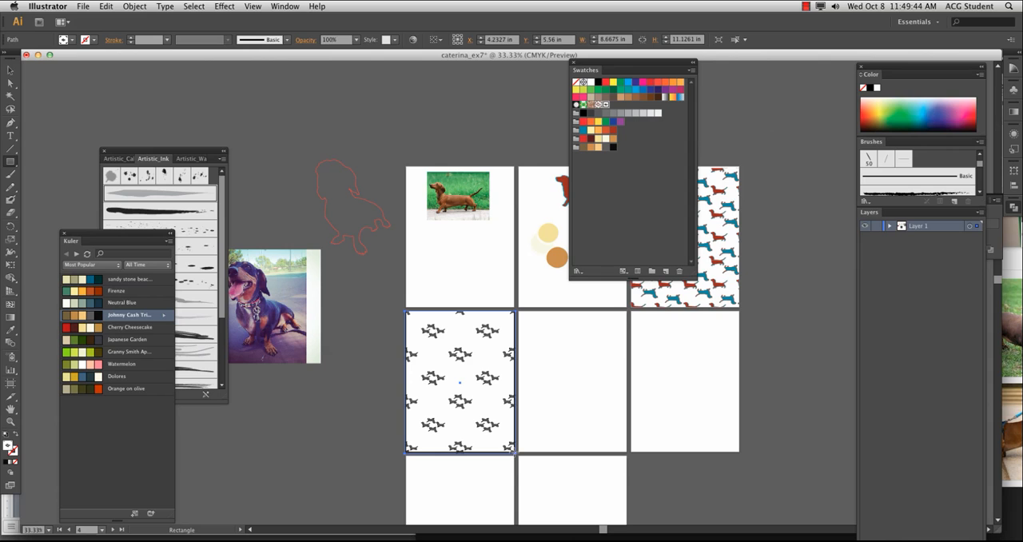
left_click(10, 70)
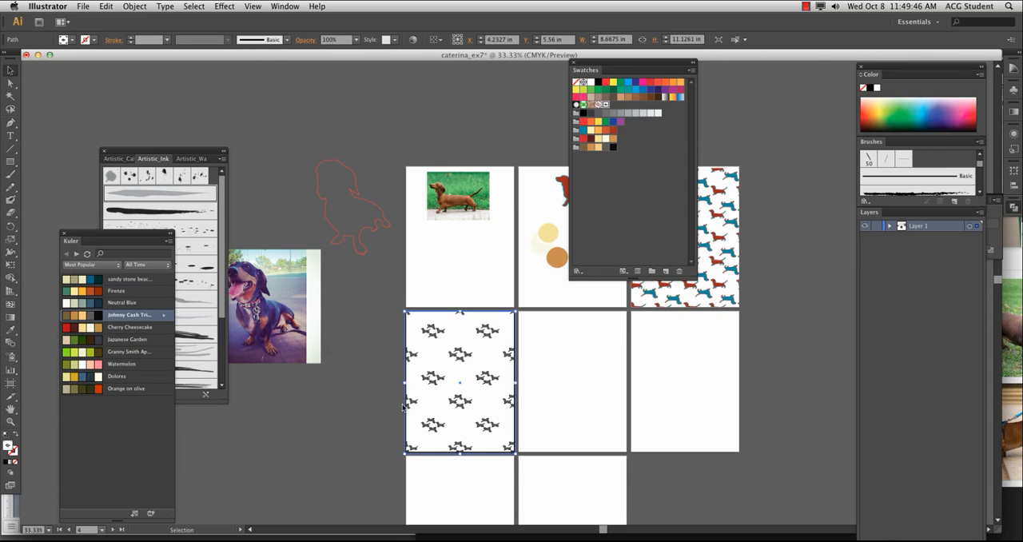
left_click(404, 472)
Inspect the spacing and grouping of the dachshunds in the walter2 pattern fill up close
key("super+plus")
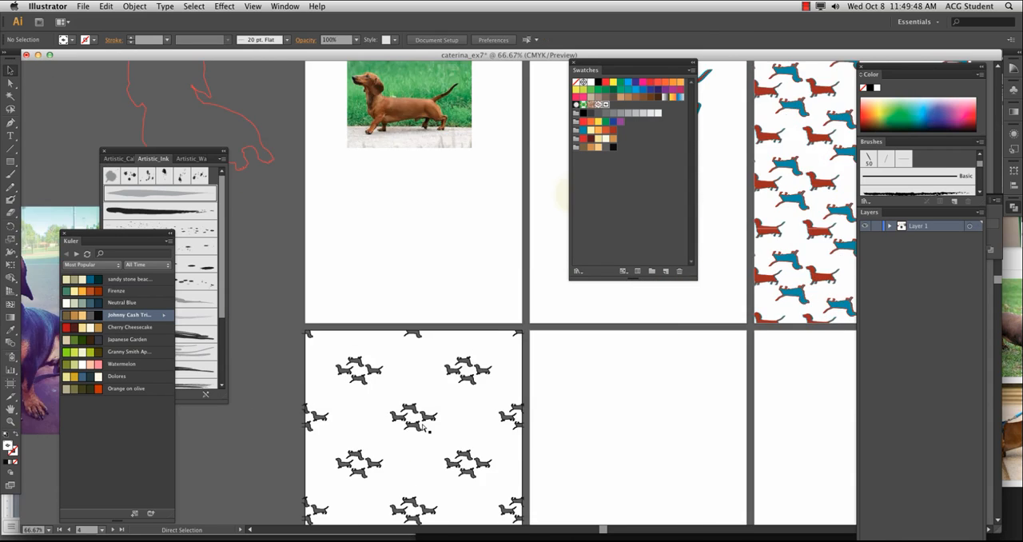
key("super+plus")
key("super+plus")
left_click_drag(437, 454, 553, 144)
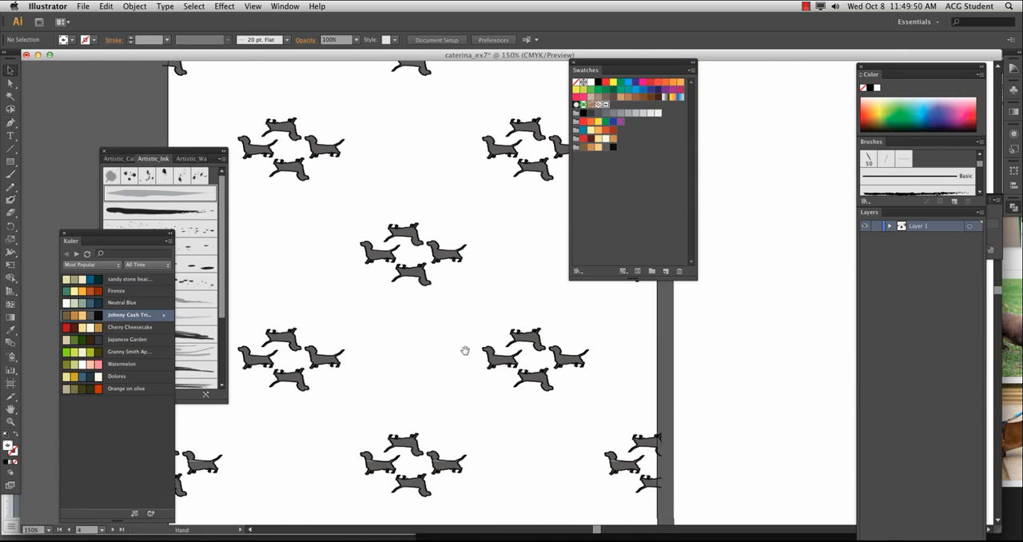
left_click_drag(465, 350, 470, 322)
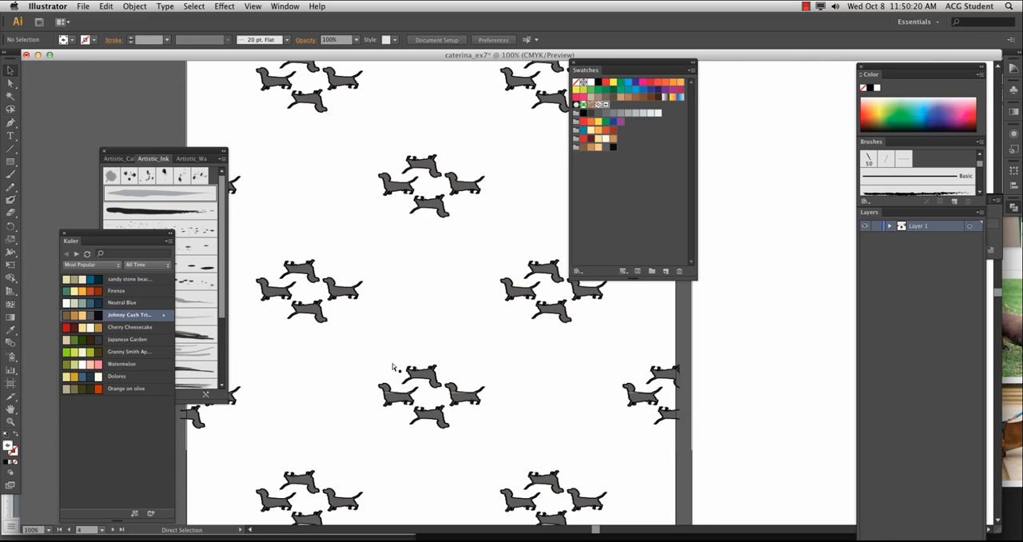
scroll(393, 366, "down", 2)
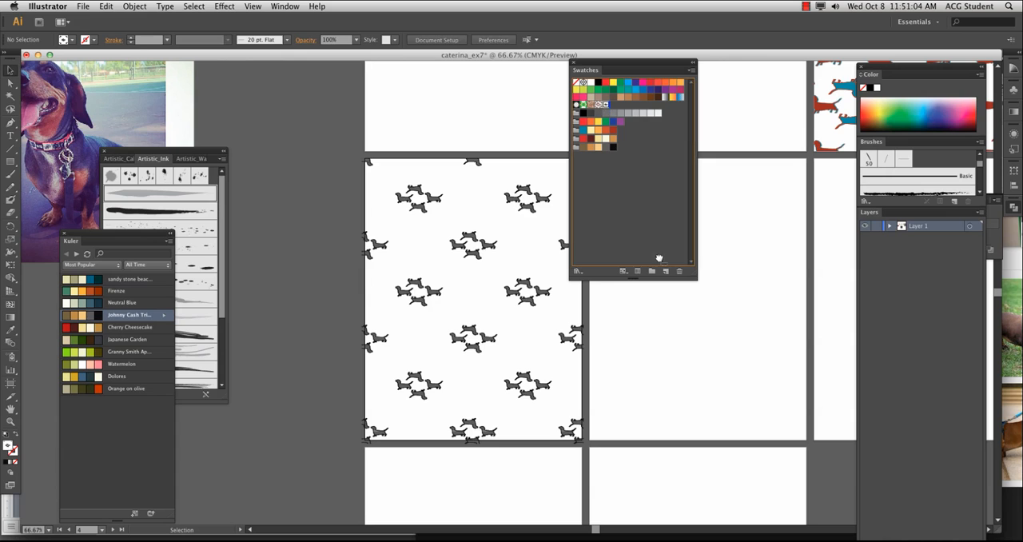
Open a duplicate of the walter2 swatch for editing and rework its motif into a row of one large and three small dachshunds
left_click_drag(667, 272, 666, 271)
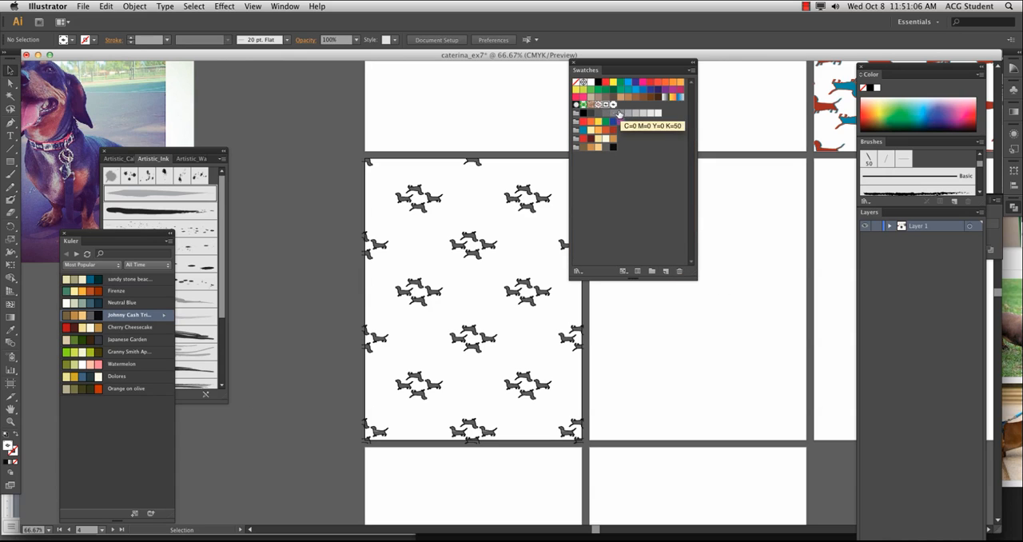
double_click(613, 106)
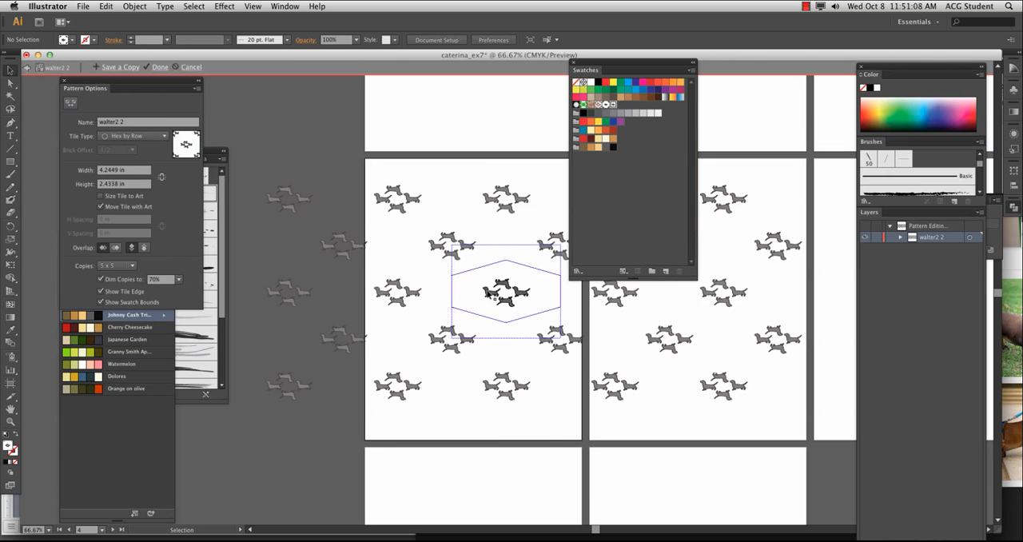
left_click(489, 294)
left_click_drag(488, 294, 550, 300)
key("Delete")
left_click(482, 275)
key("Delete")
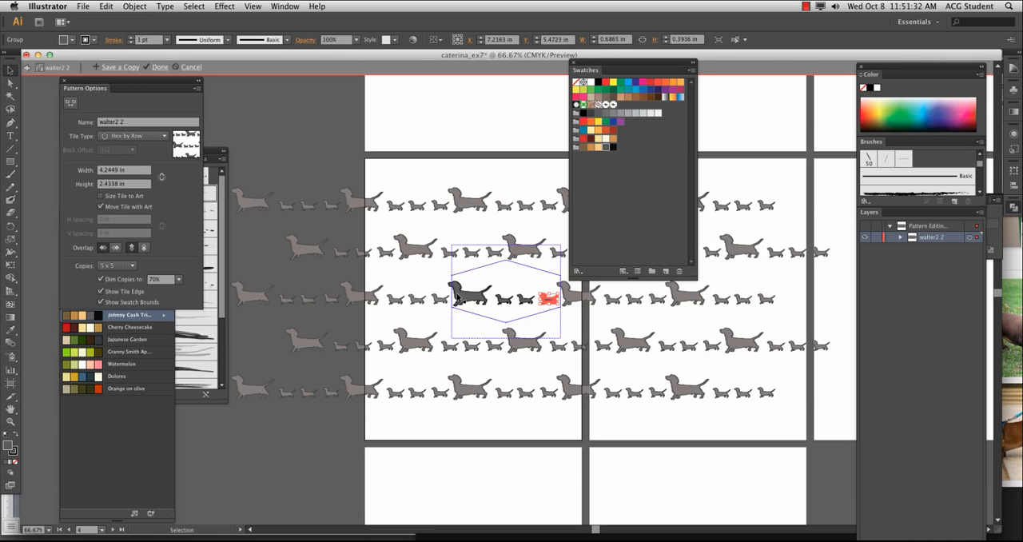
Fill the large dachshund and the three small ones with the pale yellow swatch and remove their stroke
key("super+equal")
key("super+equal")
key("super+equal")
key("super+equal")
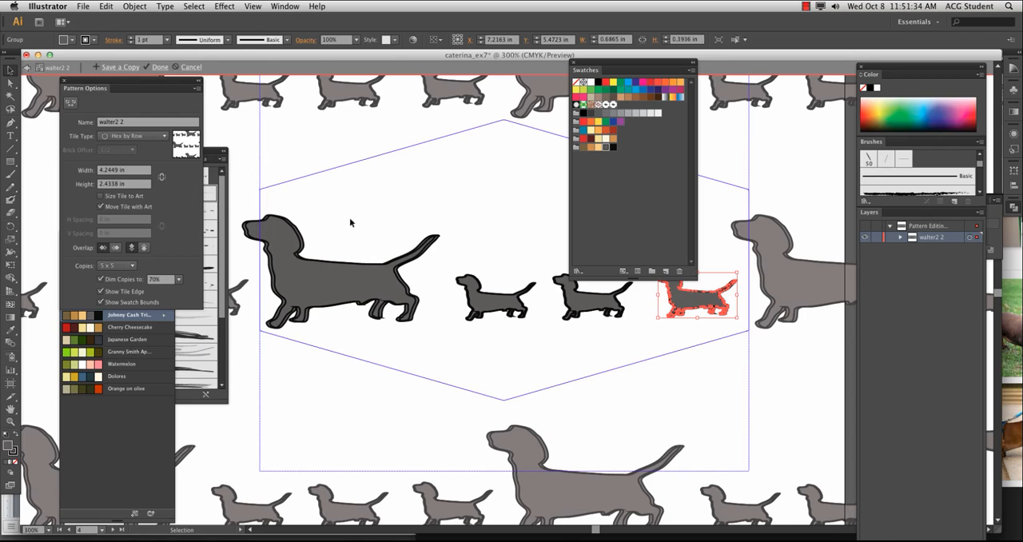
left_click_drag(350, 222, 690, 337)
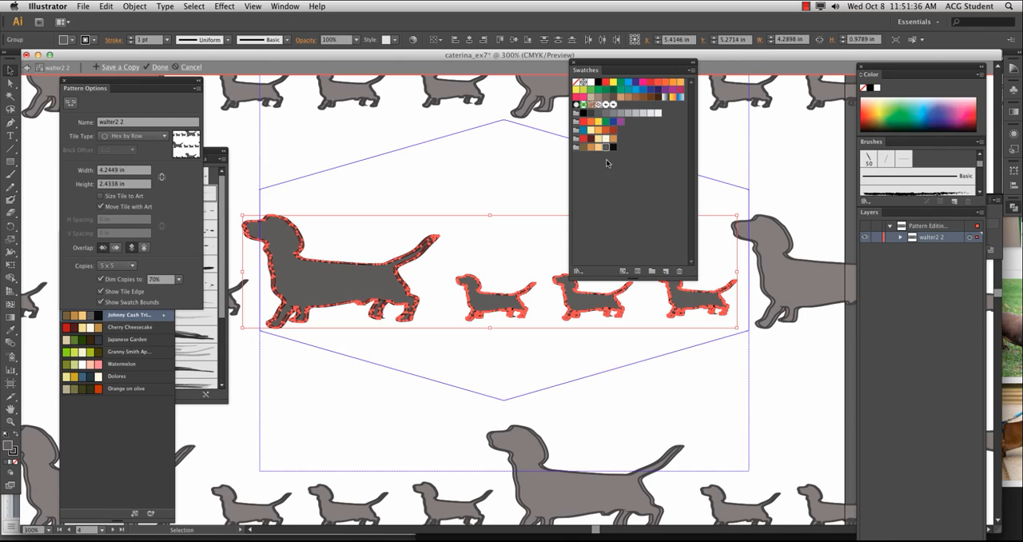
left_click(590, 130)
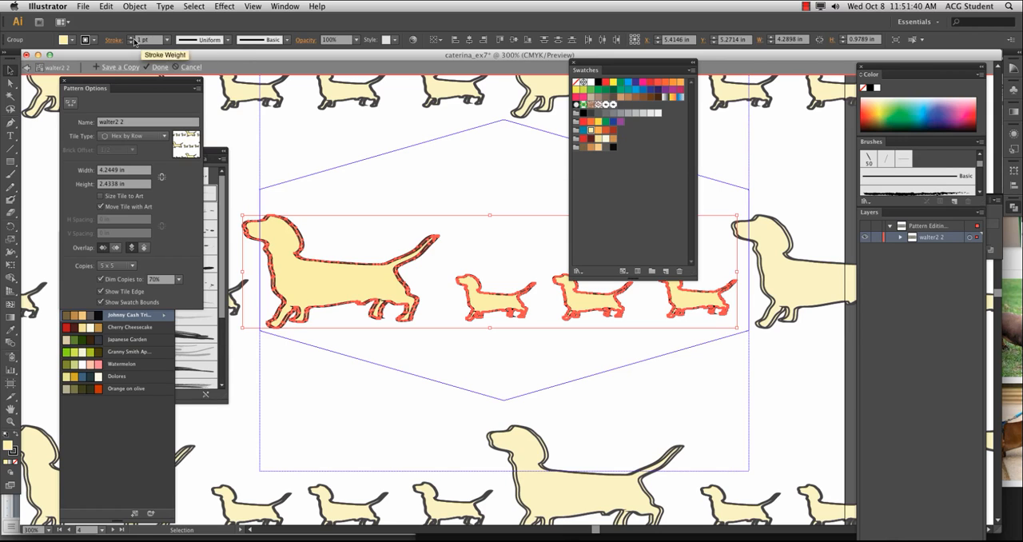
left_click(72, 40)
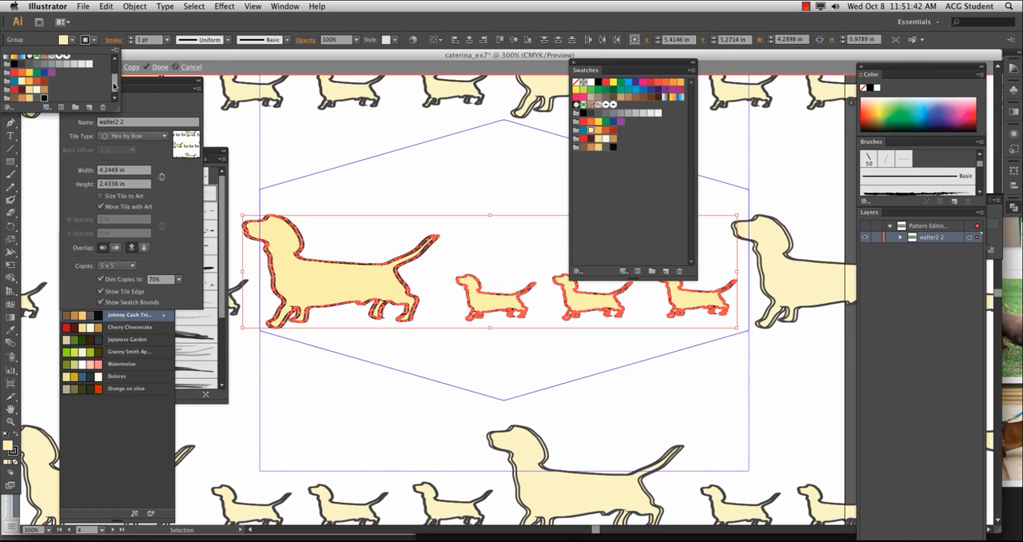
scroll(112, 76, "up", 3)
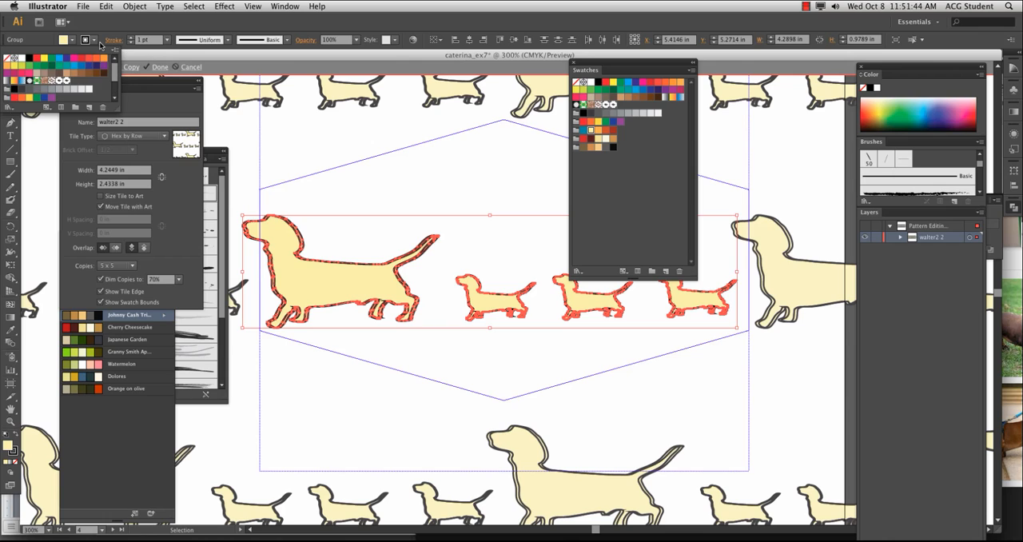
left_click(8, 58)
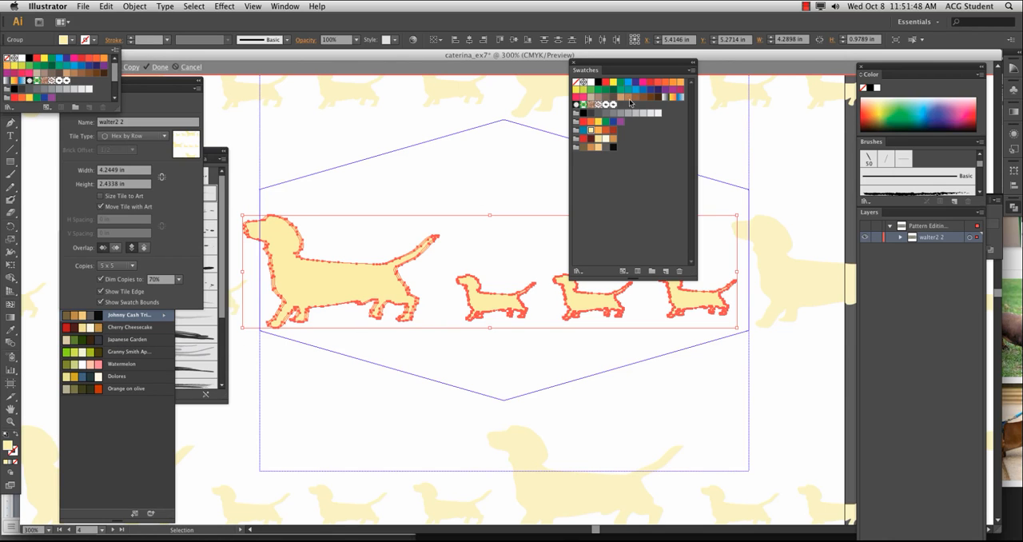
Recolour the large dachshund and the three small ones with the orange-brown swatch and finish editing the pattern
left_click(597, 141)
left_click(598, 148)
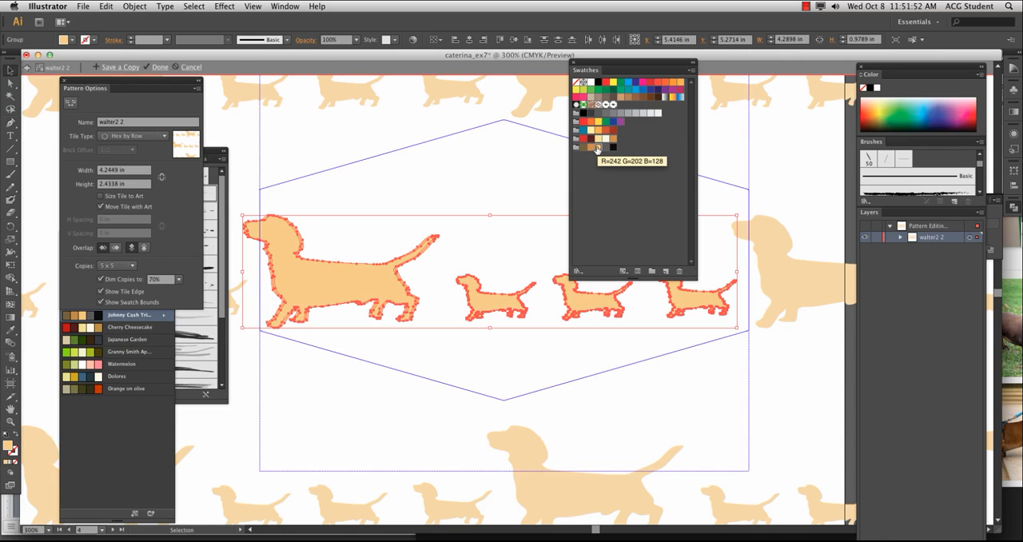
left_click(590, 147)
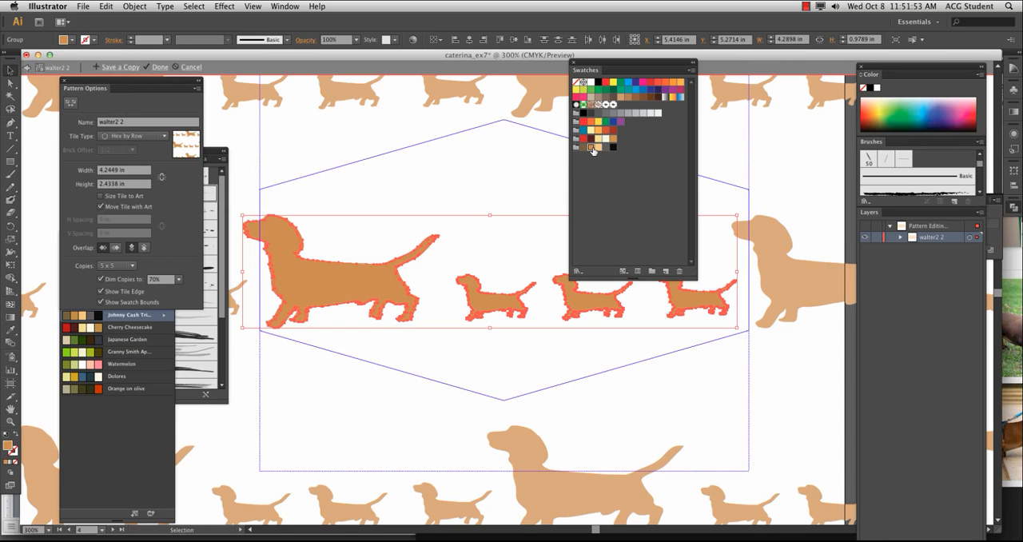
left_click(468, 205)
left_click(162, 68)
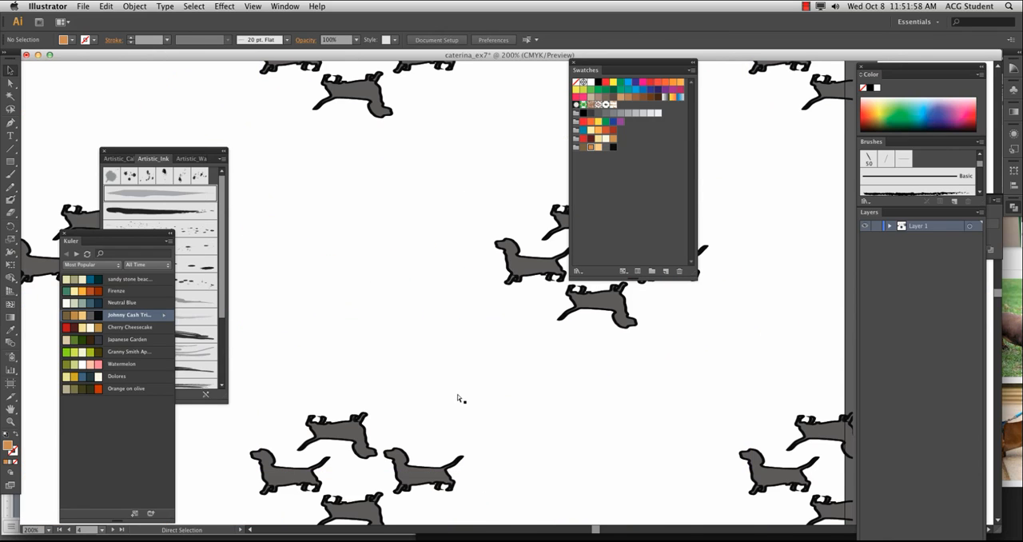
Reopen the walter2 2 pattern swatch for editing, rename it walter3 and finish the edit
key("super+minus")
key("super+minus")
key("super+minus")
key("super+minus")
key("super+minus")
left_click_drag(571, 324, 170, 343)
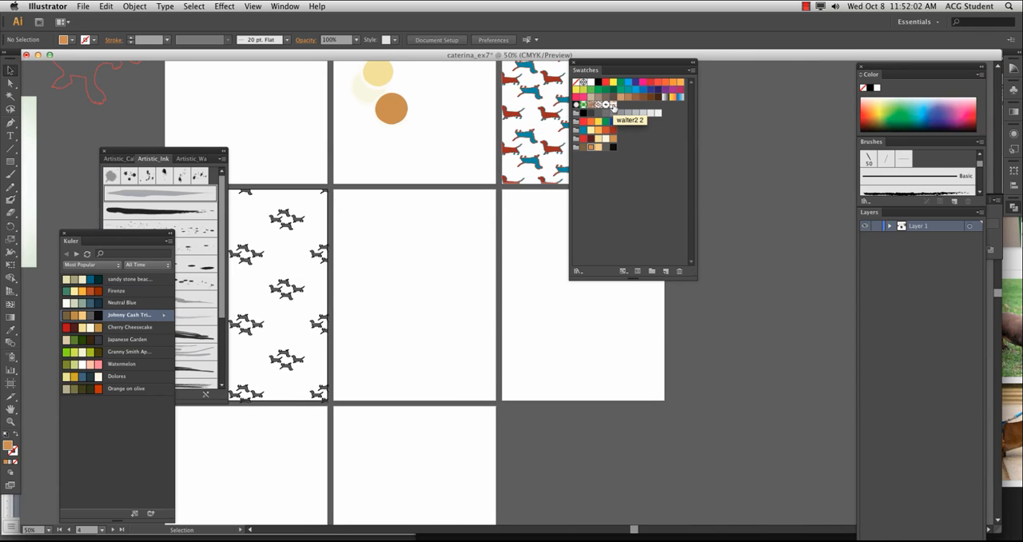
double_click(613, 106)
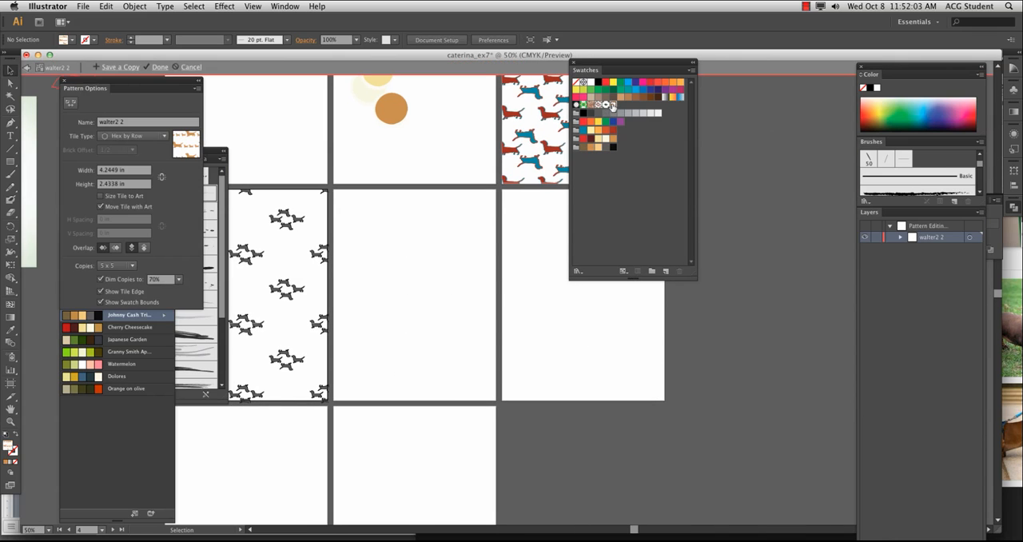
double_click(121, 124)
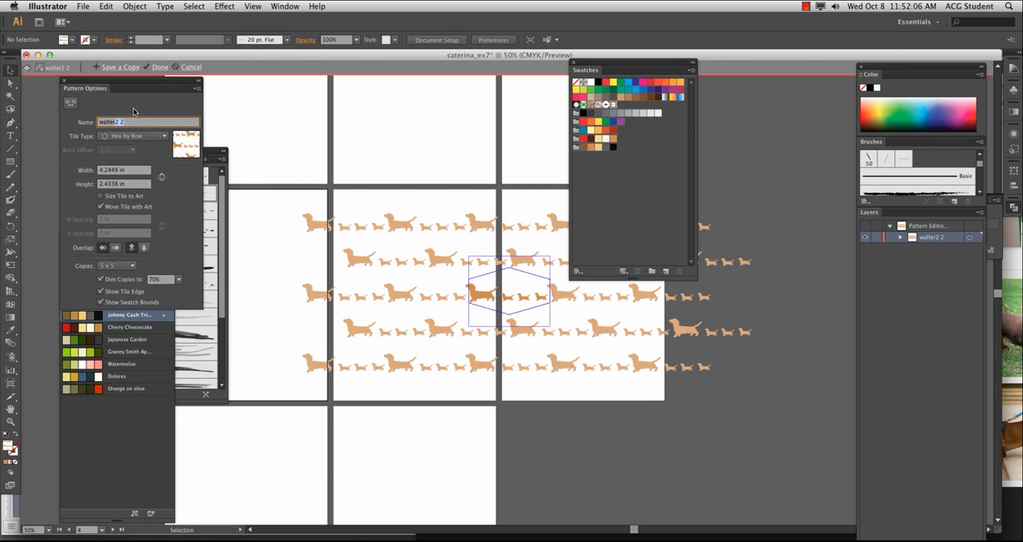
key("Return")
left_click(156, 68)
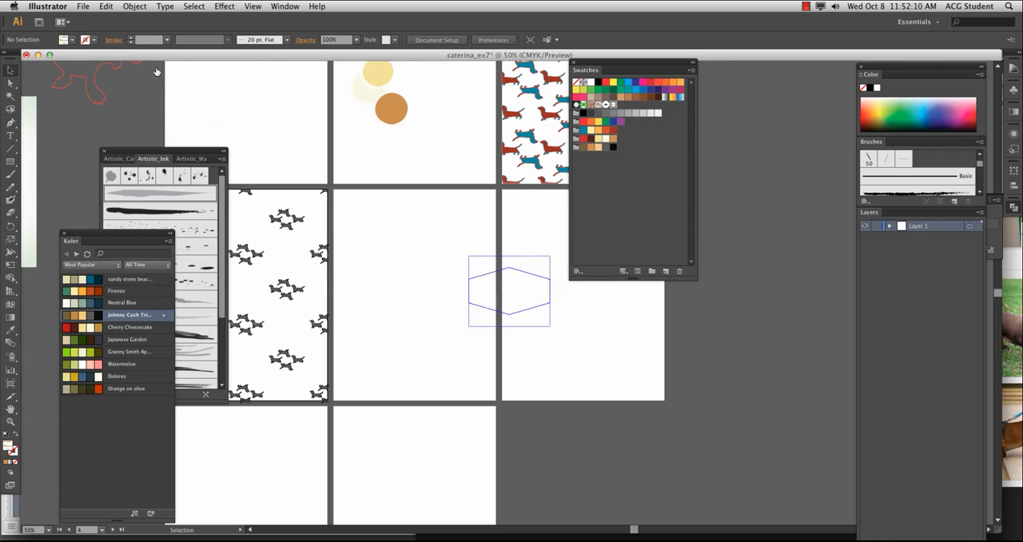
Draw a rectangle about 8.56 by 10.94 in with the walter3 fill over the second row's middle artboard, and deselect it
left_click(10, 161)
left_click_drag(331, 188, 495, 400)
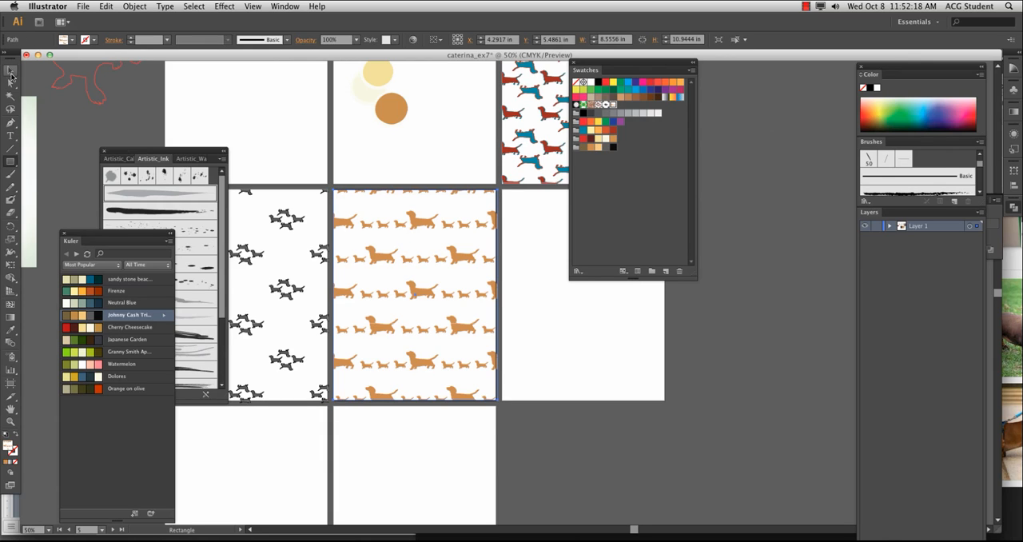
left_click(11, 70)
left_click(364, 158)
Select the three overlapping circles below the red dachshund and move the Artistic Ink brush library and Kuler panels off the artboards
scroll(363, 158, "up", 5)
left_click_drag(328, 190, 395, 272)
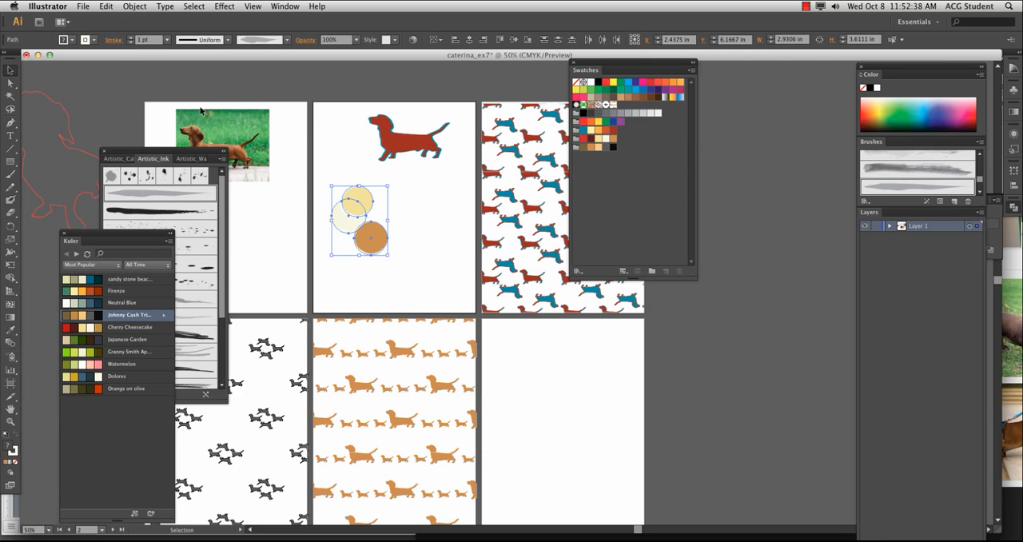
mouse_move(187, 151)
left_mouse_down()
mouse_move(425, 231)
mouse_move(794, 126)
left_mouse_up()
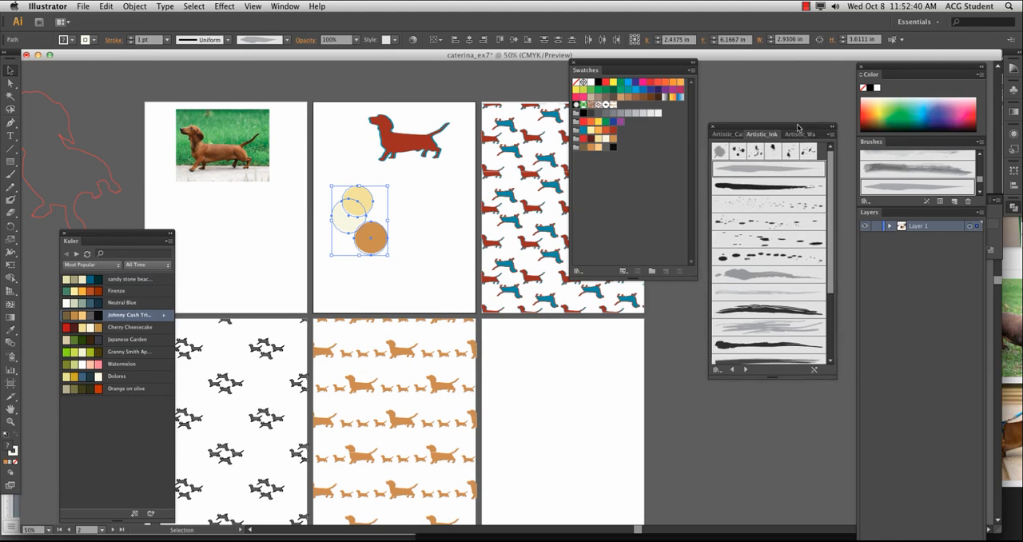
left_click_drag(117, 234, 848, 261)
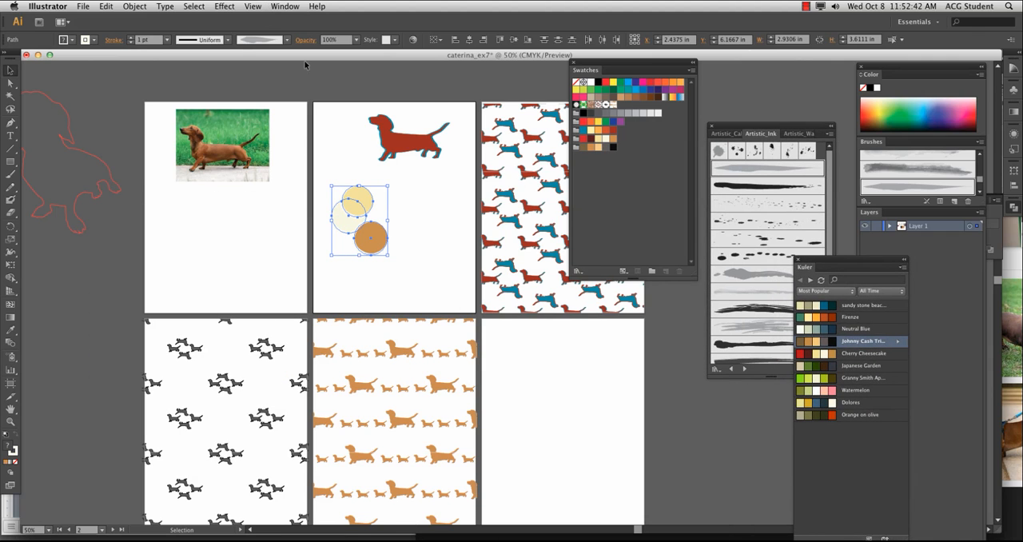
Make a new pattern from the three selected circles
left_click(274, 5)
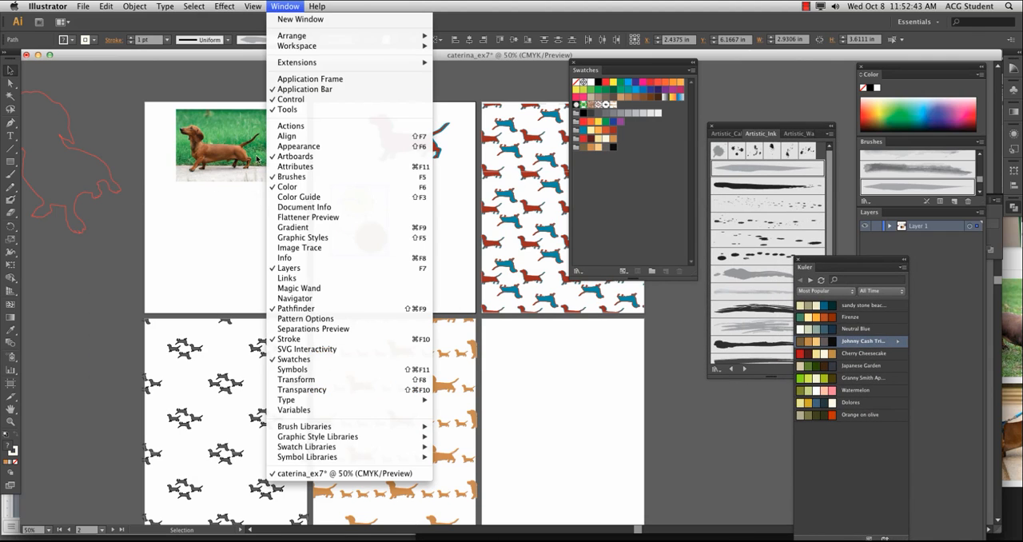
left_click(285, 319)
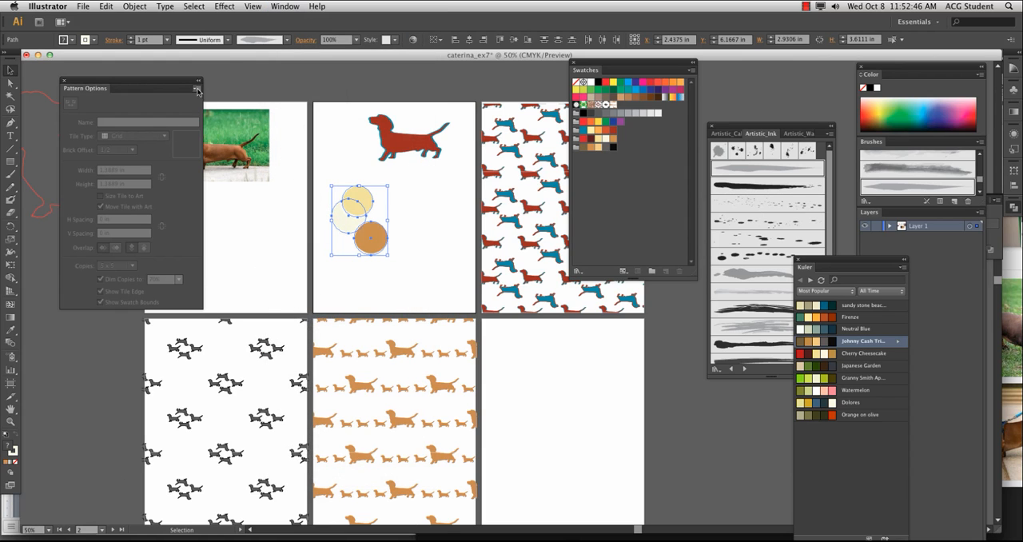
left_click(197, 89)
left_click(214, 89)
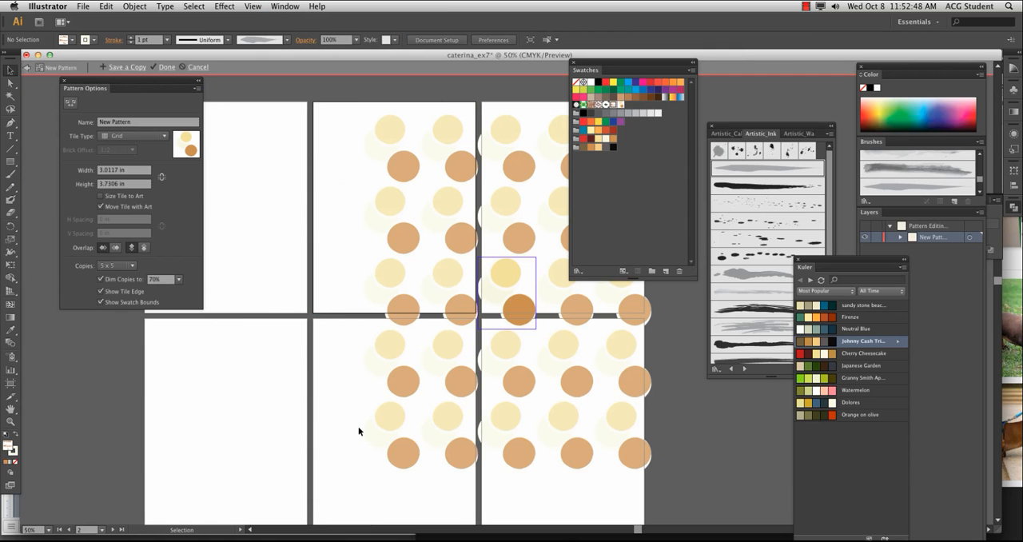
scroll(356, 411, "right", 5)
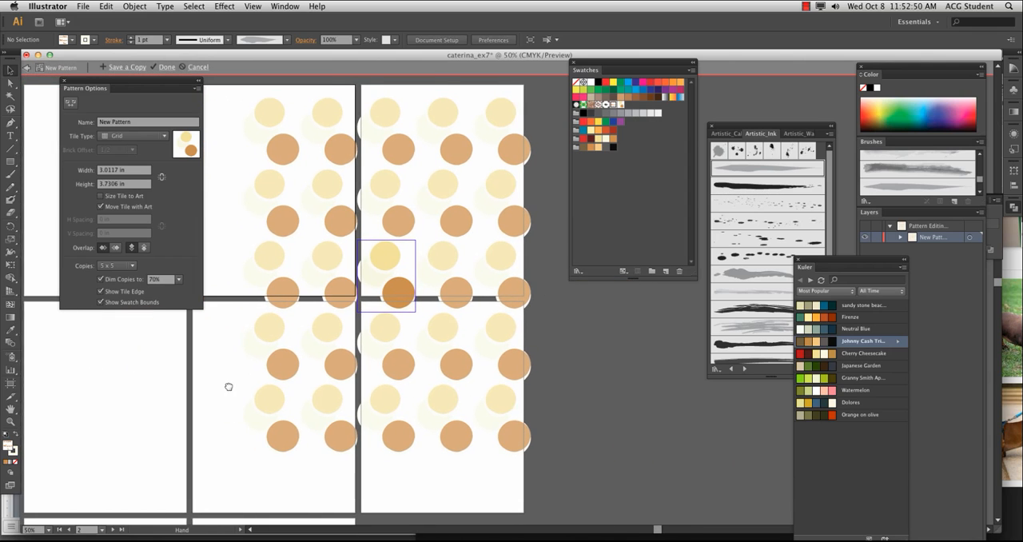
Scale the circle group down to about 1.87 by 2.31 in and set the tile type to Hex by Column
left_click(379, 256)
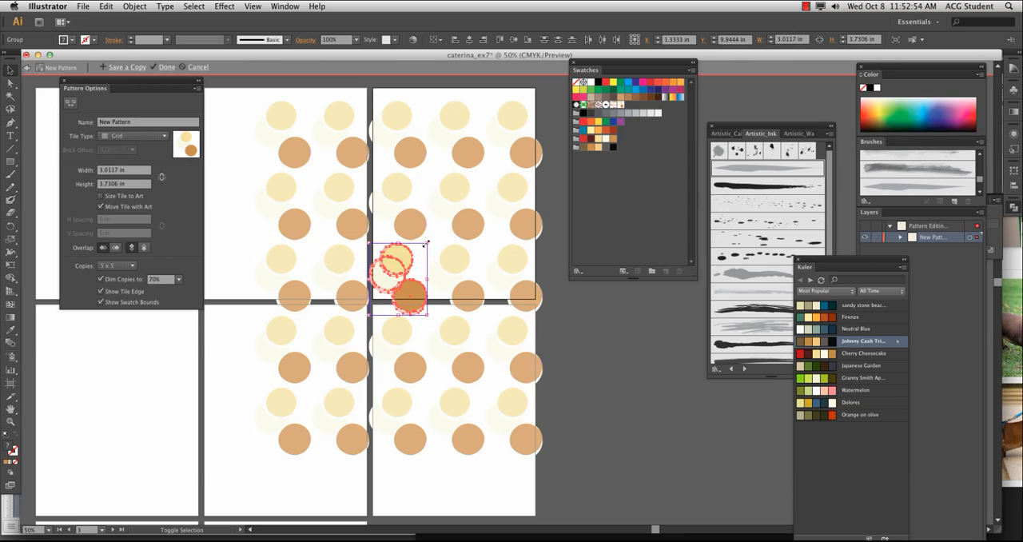
left_click_drag(428, 241, 404, 271)
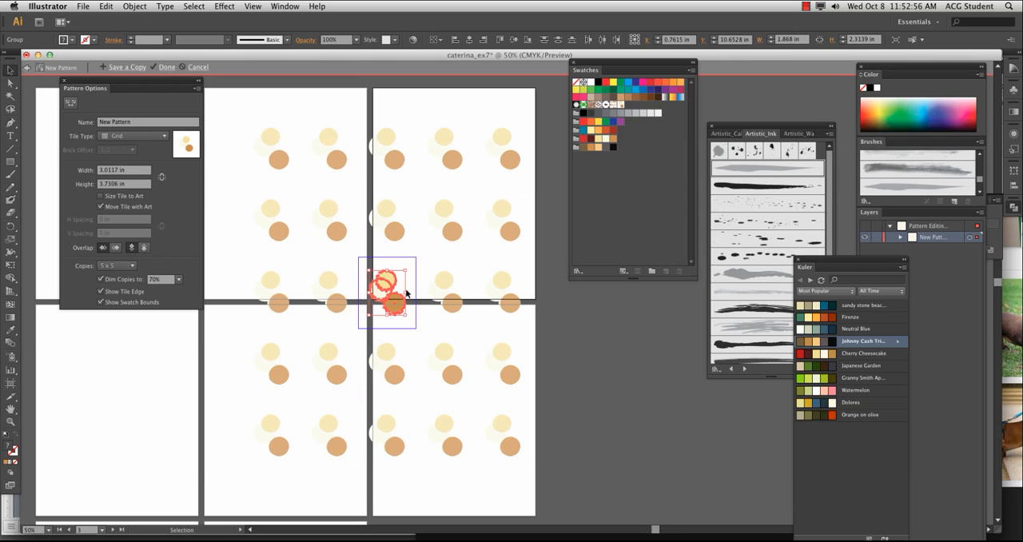
left_click(129, 136)
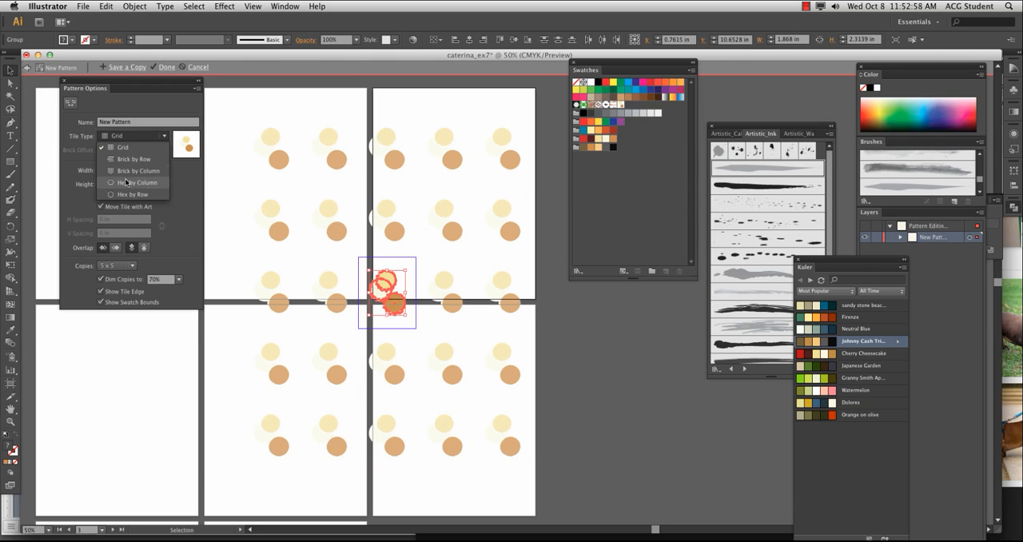
left_click(126, 185)
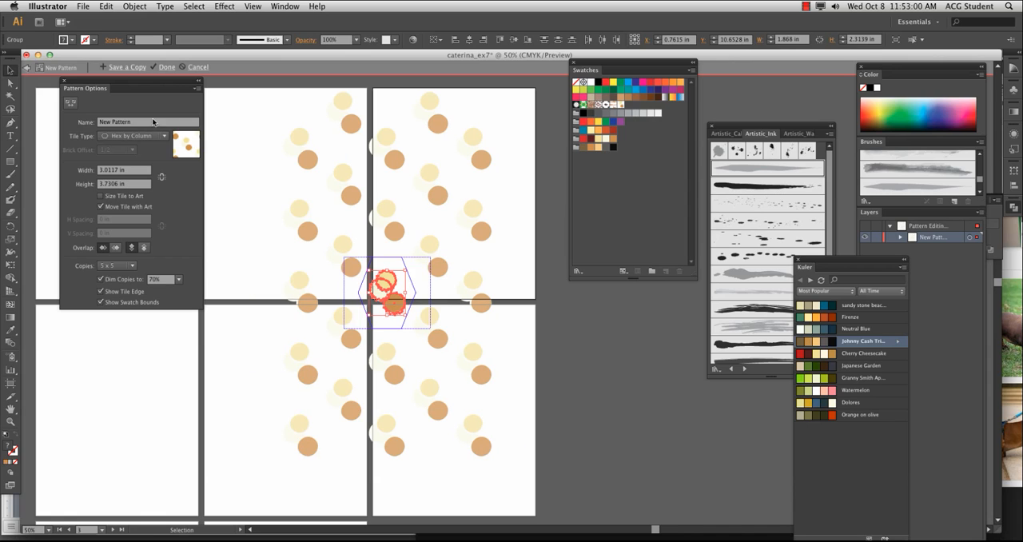
Name the circle pattern "ice cream" and finish editing it
left_click(153, 122)
type("ice cream")
left_click(167, 71)
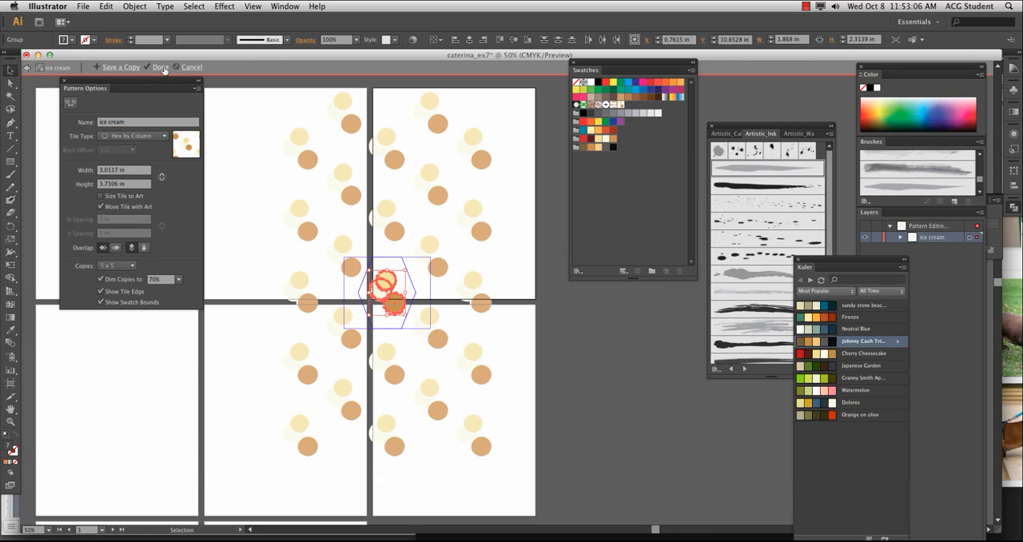
left_click(162, 70)
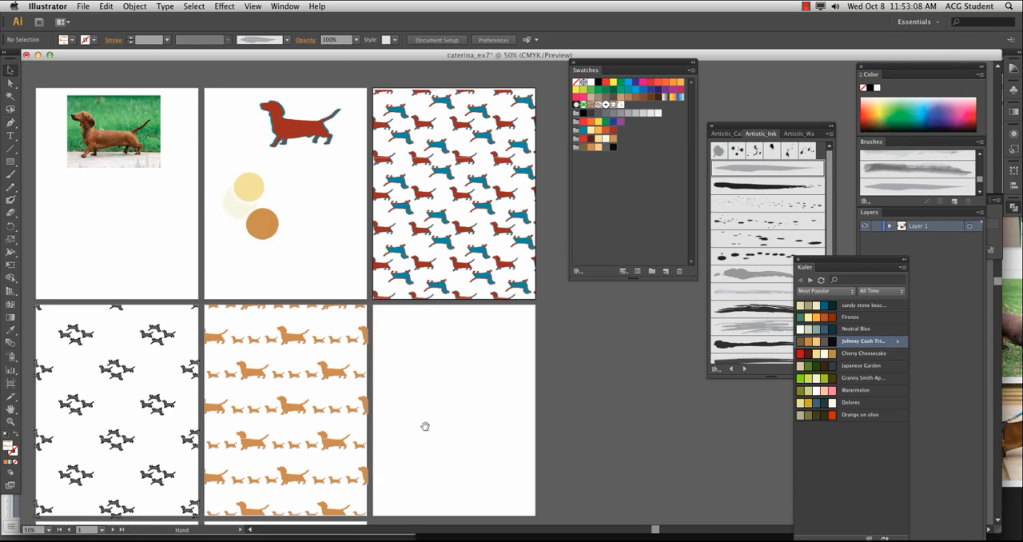
Draw a rectangle about 8.39 by 10.94 in over the second row's third artboard and fill it with the ice cream pattern
scroll(424, 422, "down", 5)
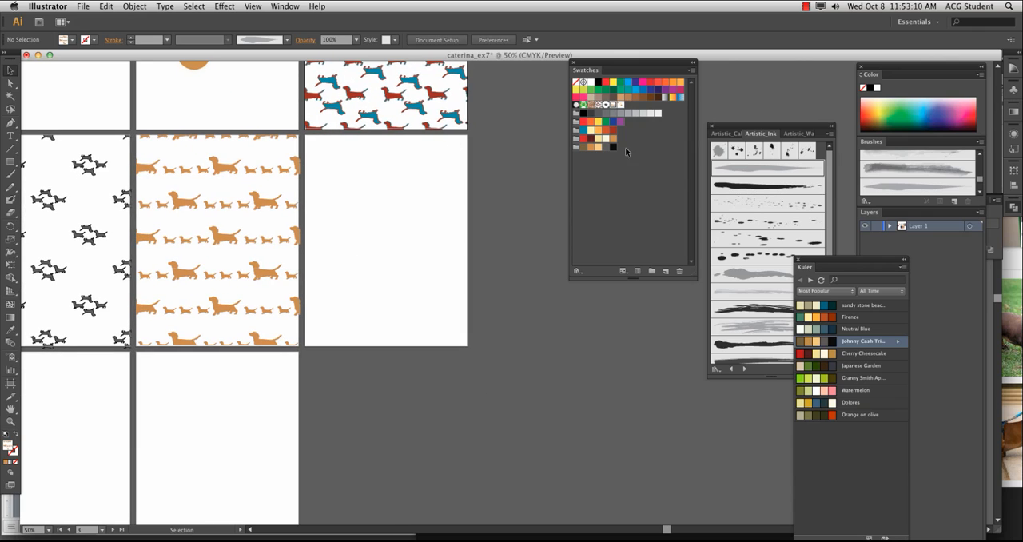
left_click(11, 162)
left_click_drag(302, 134, 471, 346)
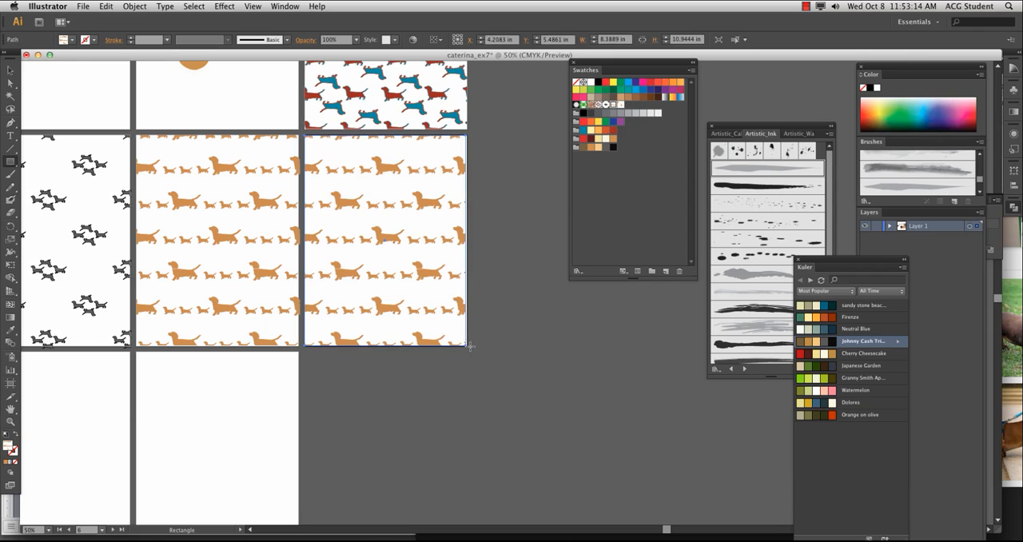
left_click(619, 105)
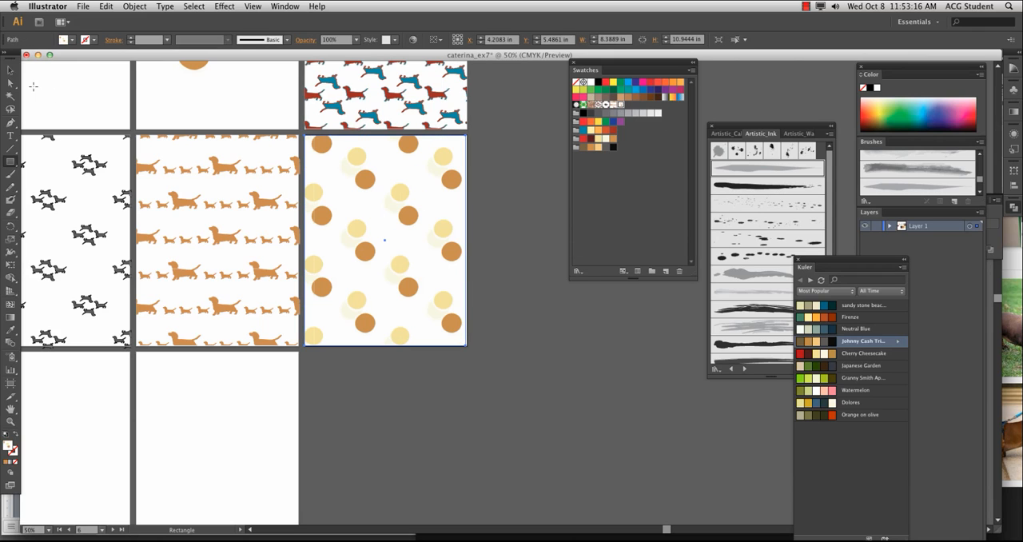
left_click(10, 70)
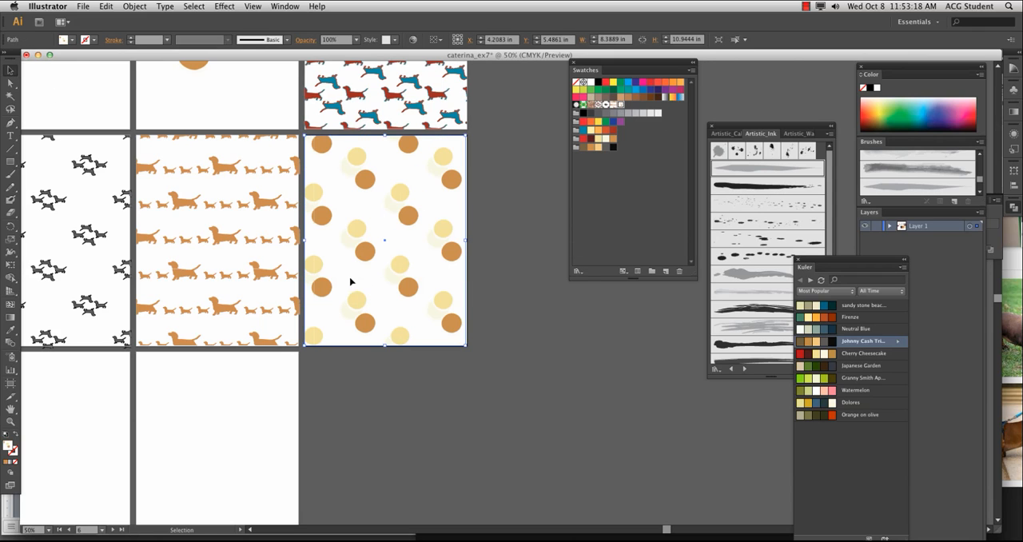